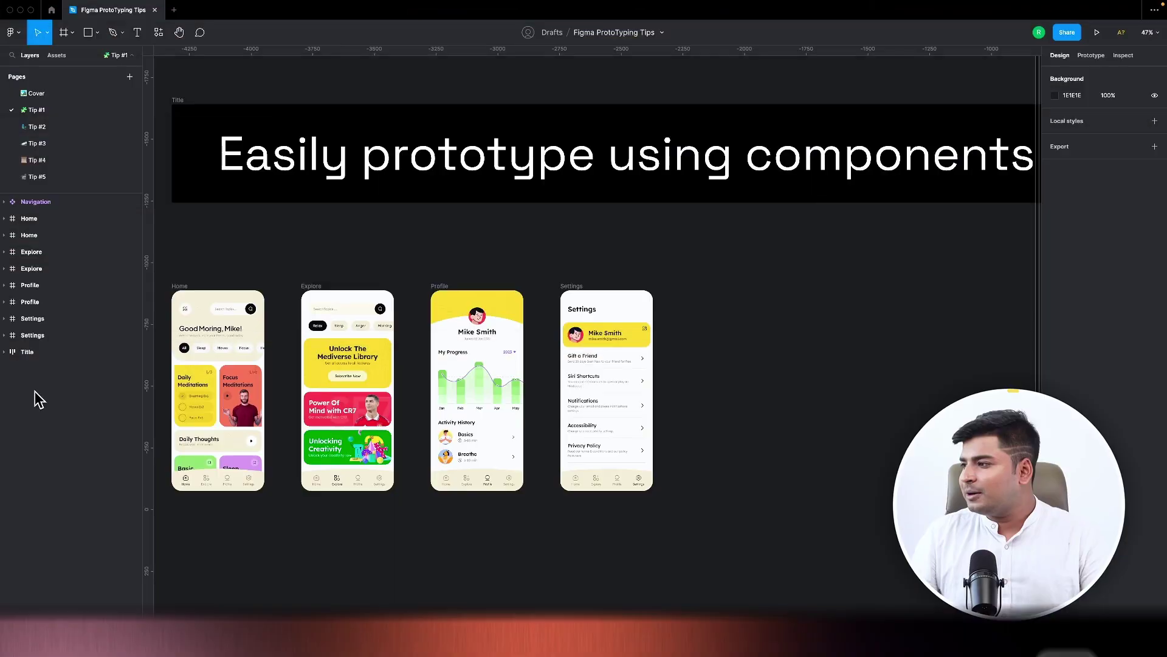
Step: Link Home's Explore, Profile and Settings nav items to their matching screens on click
scroll(342, 497, up, 5)
scroll(349, 480, right, 3)
scroll(348, 480, right, 2)
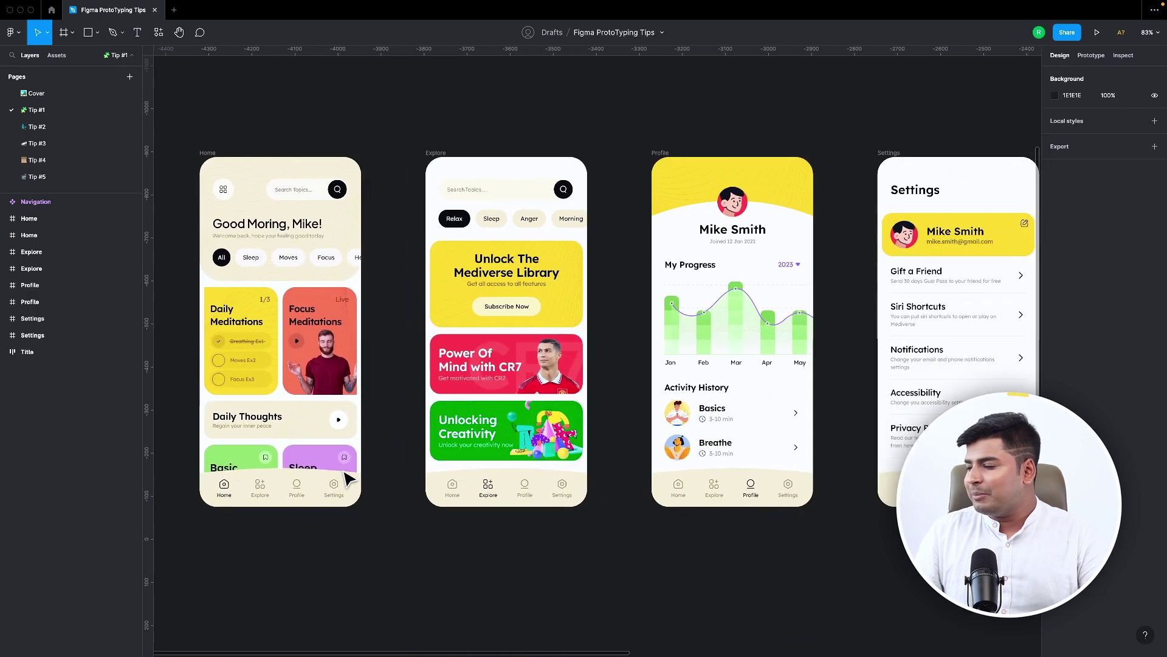
scroll(255, 519, down, 3)
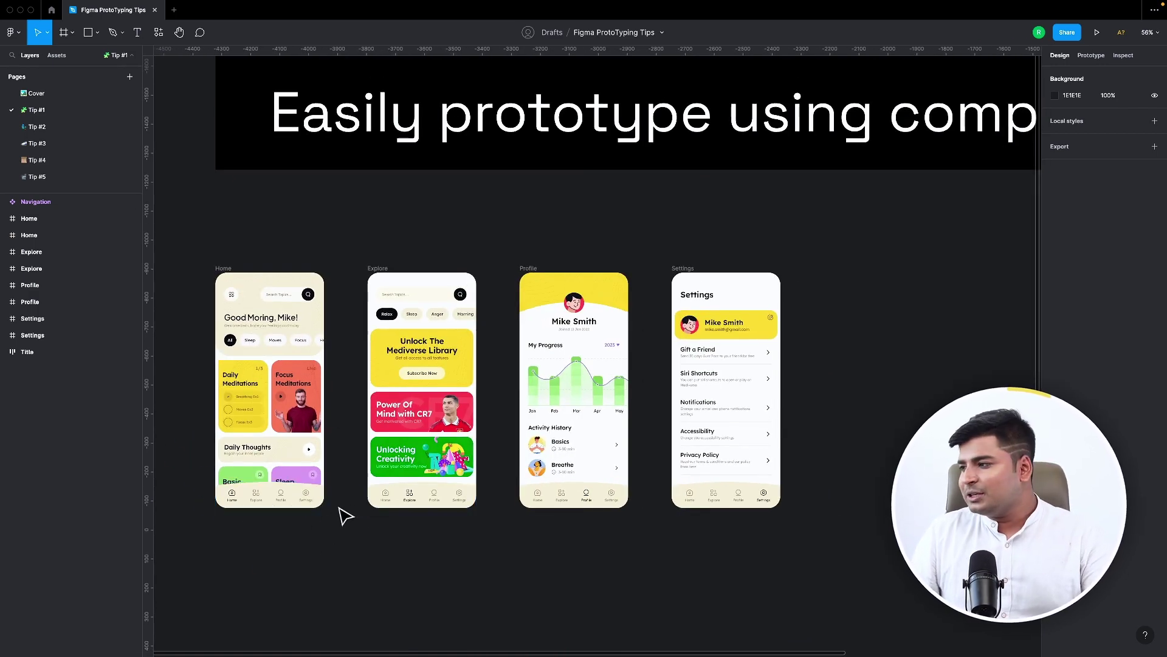
double_click(255, 495)
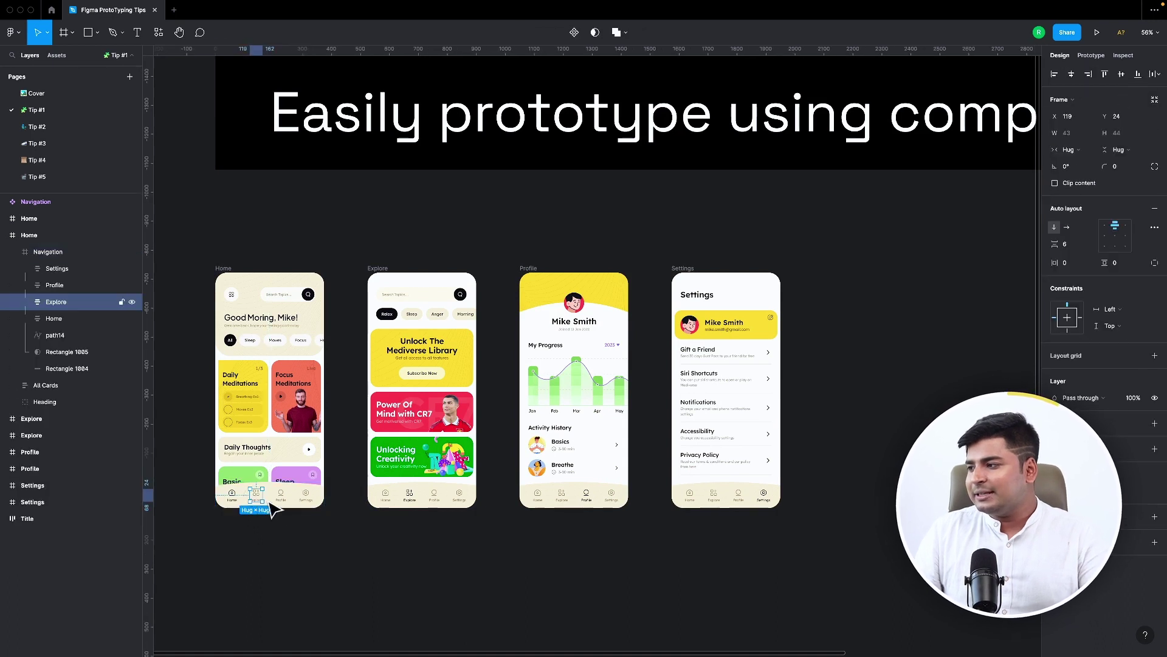
click(1077, 55)
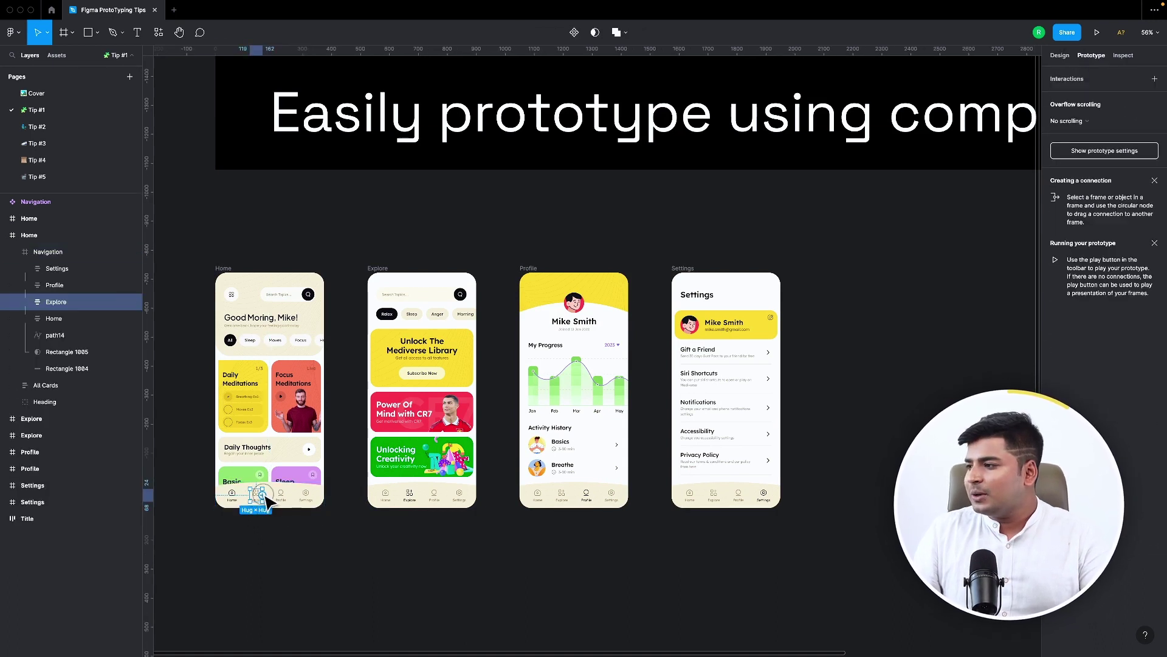
drag(263, 495, 401, 438)
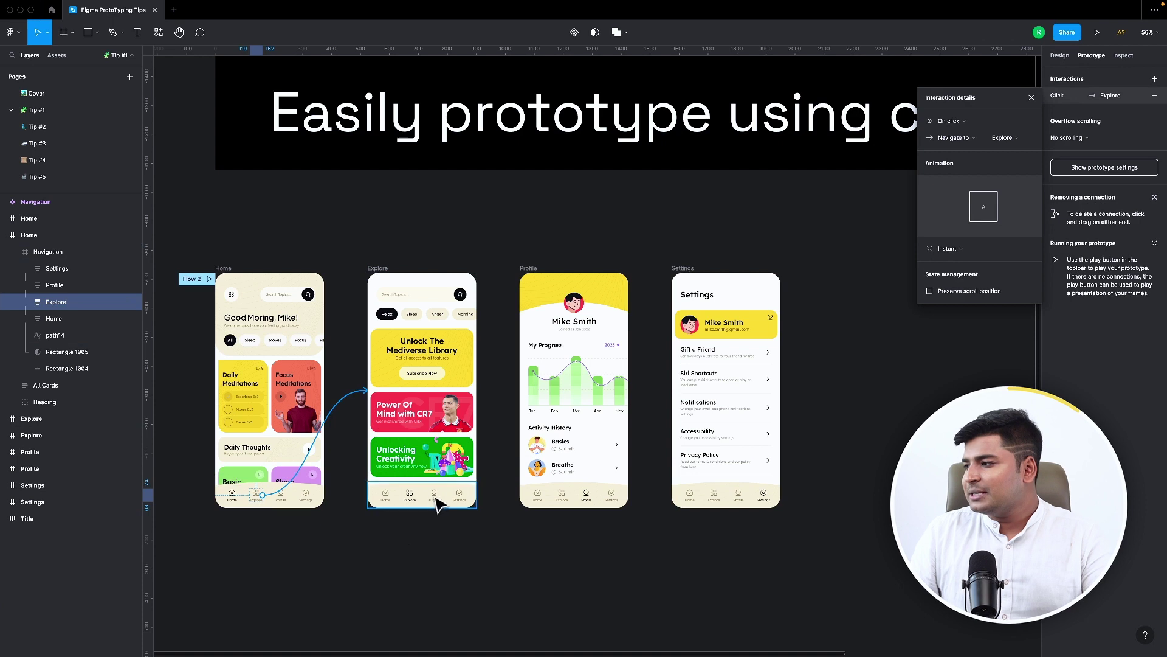
click(283, 495)
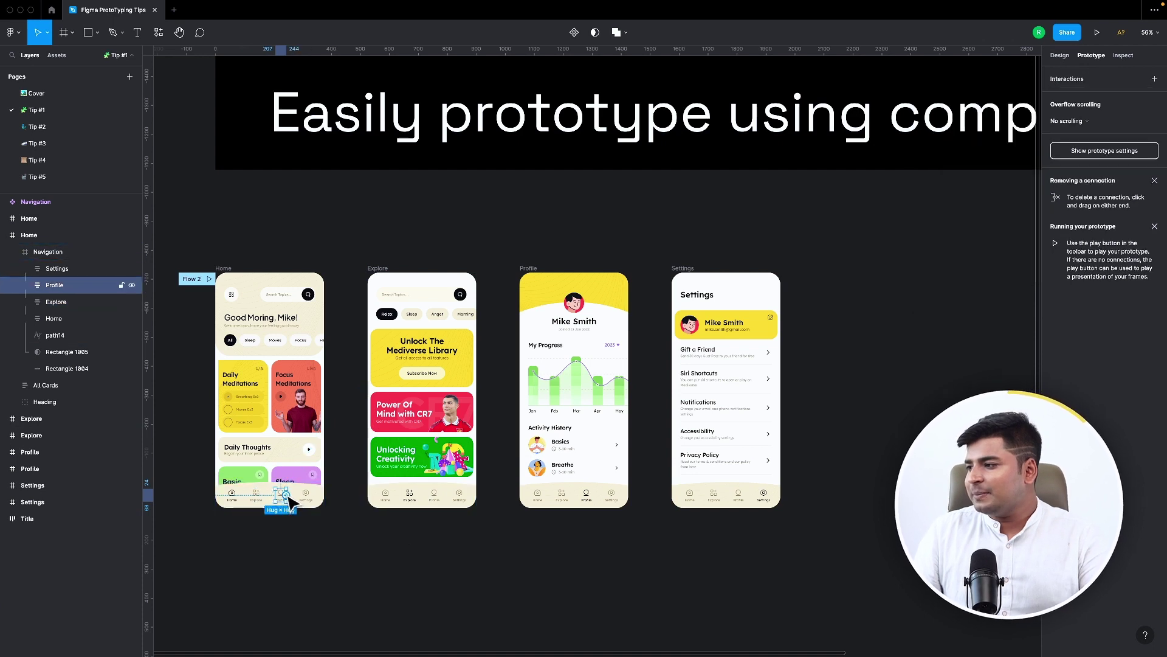
drag(287, 496, 524, 429)
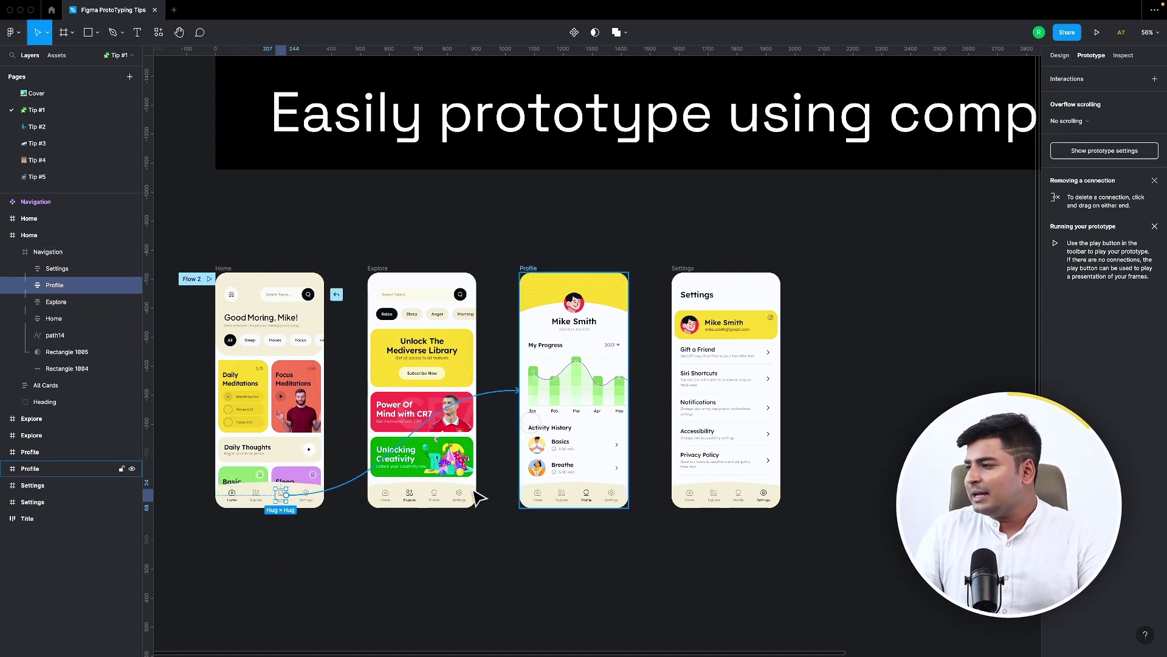
click(313, 501)
drag(313, 495, 684, 438)
Step: Link Explore's Home and Profile nav items back to the Home and Profile screens
click(385, 500)
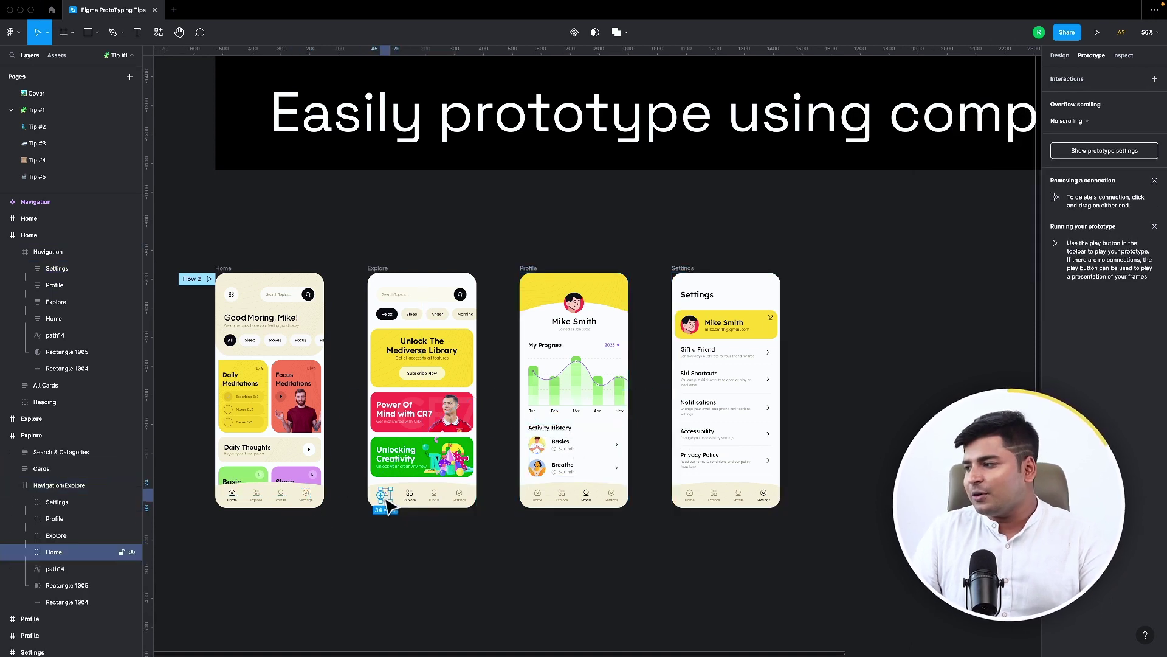
drag(391, 495, 320, 466)
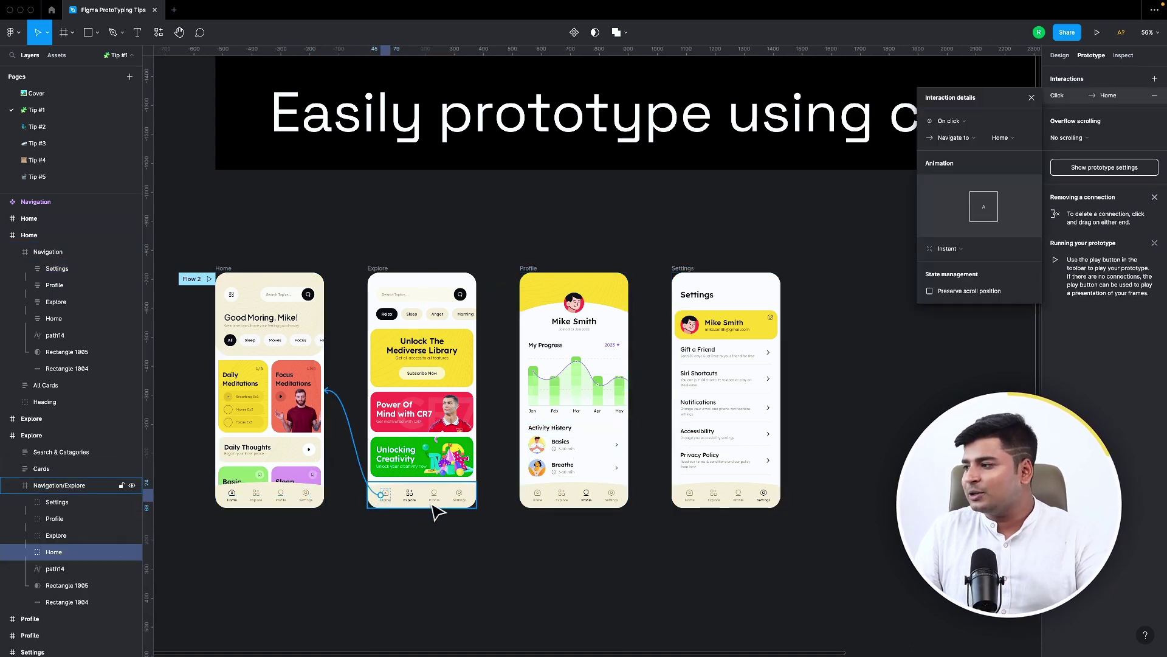
click(434, 496)
drag(439, 495, 547, 395)
click(460, 500)
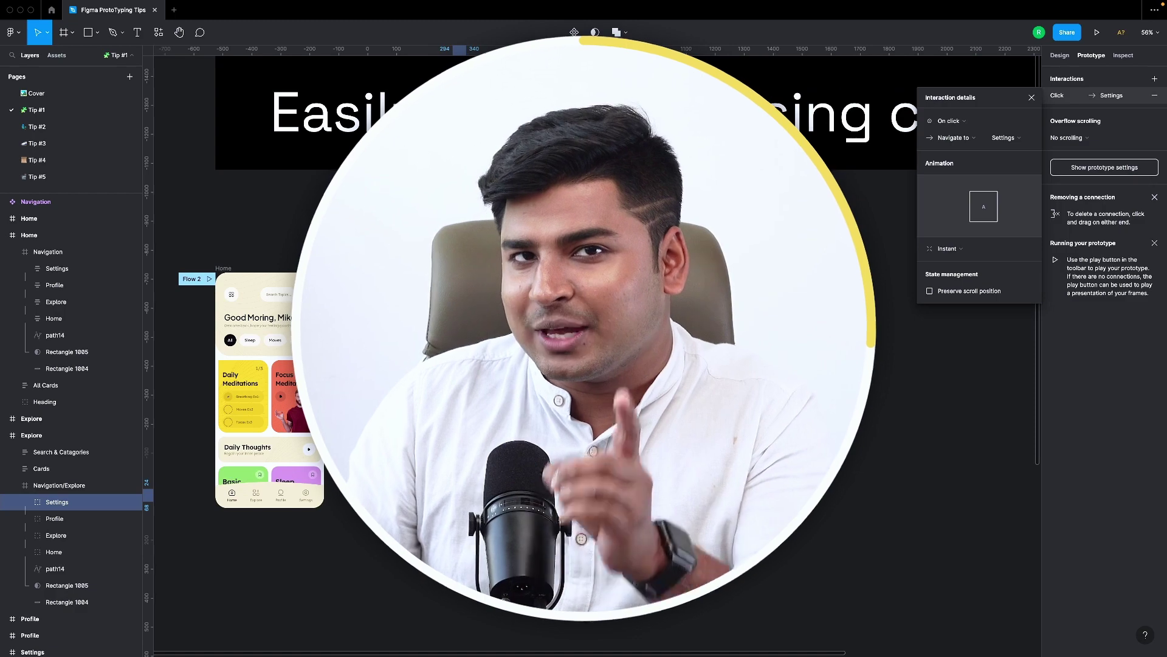
Step: Select the Navigation component and link its Explore icon to the Explore screen
scroll(514, 420, down, 10)
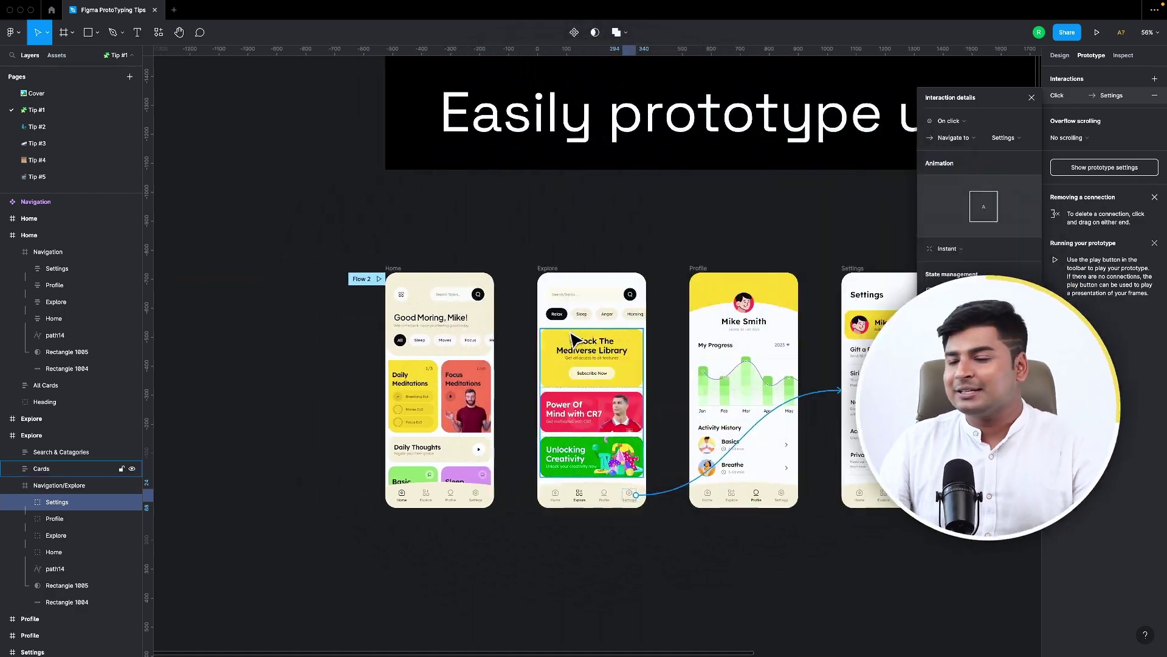
click(347, 532)
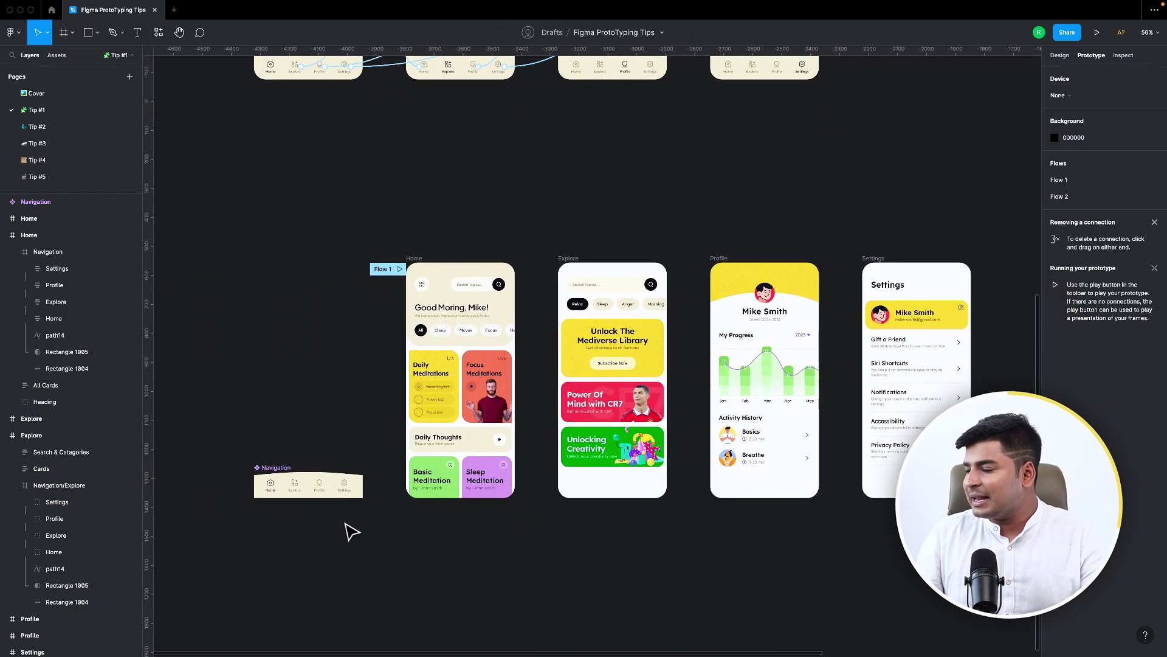
scroll(346, 531, up, 2)
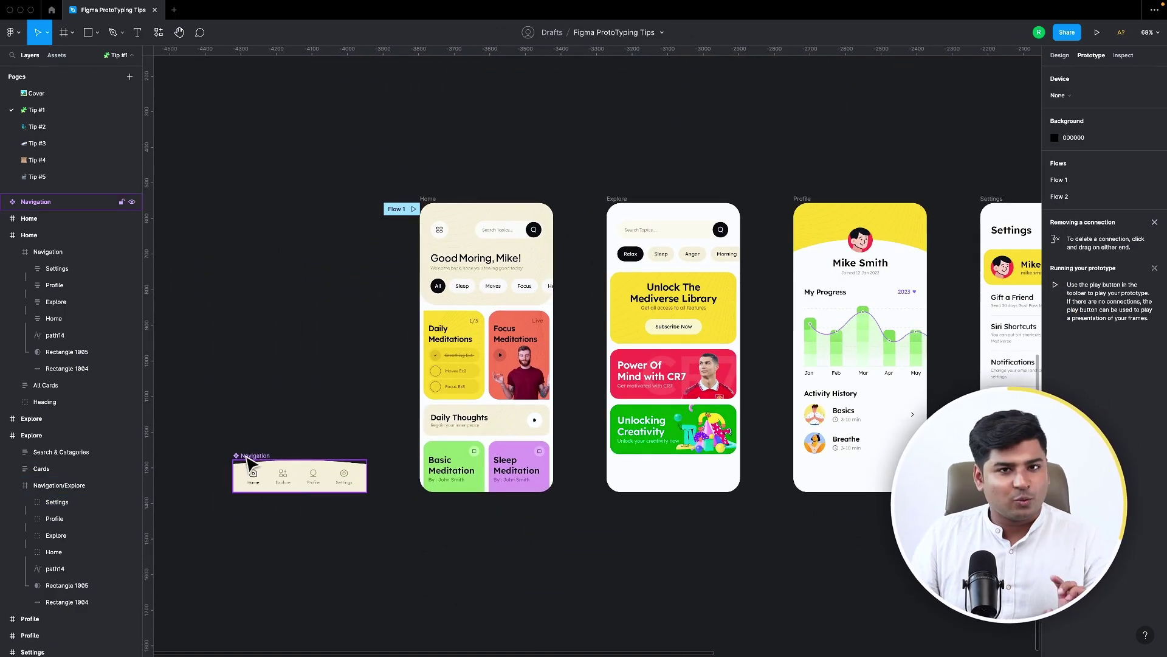
scroll(255, 494, up, 5)
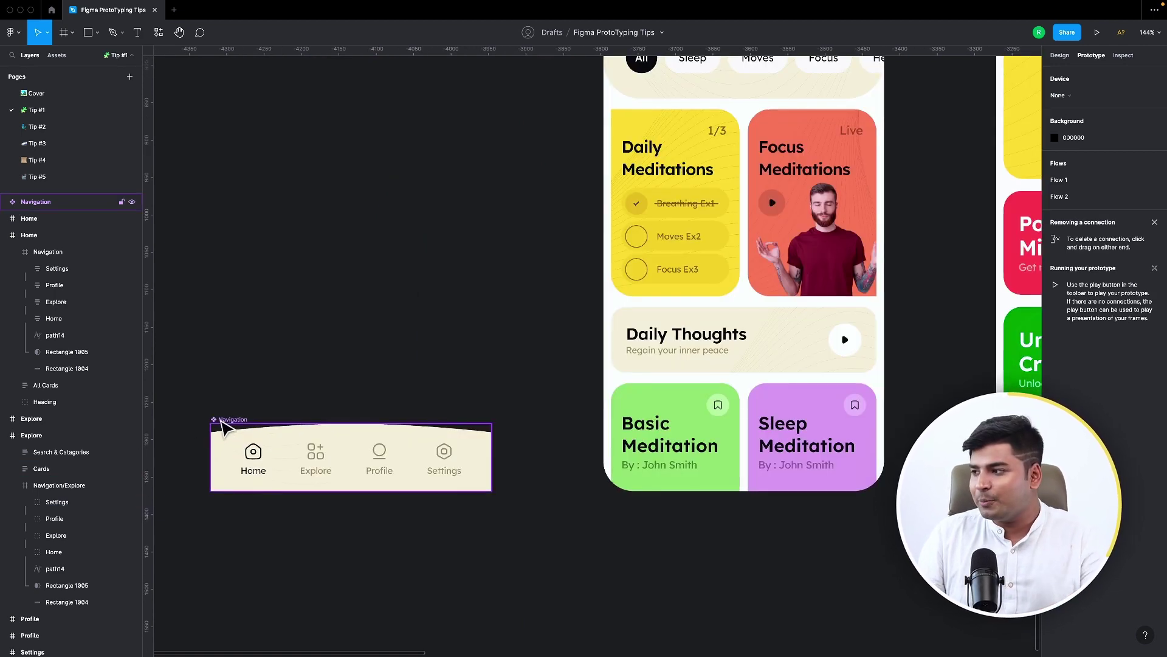
scroll(221, 422, down, 6)
click(243, 414)
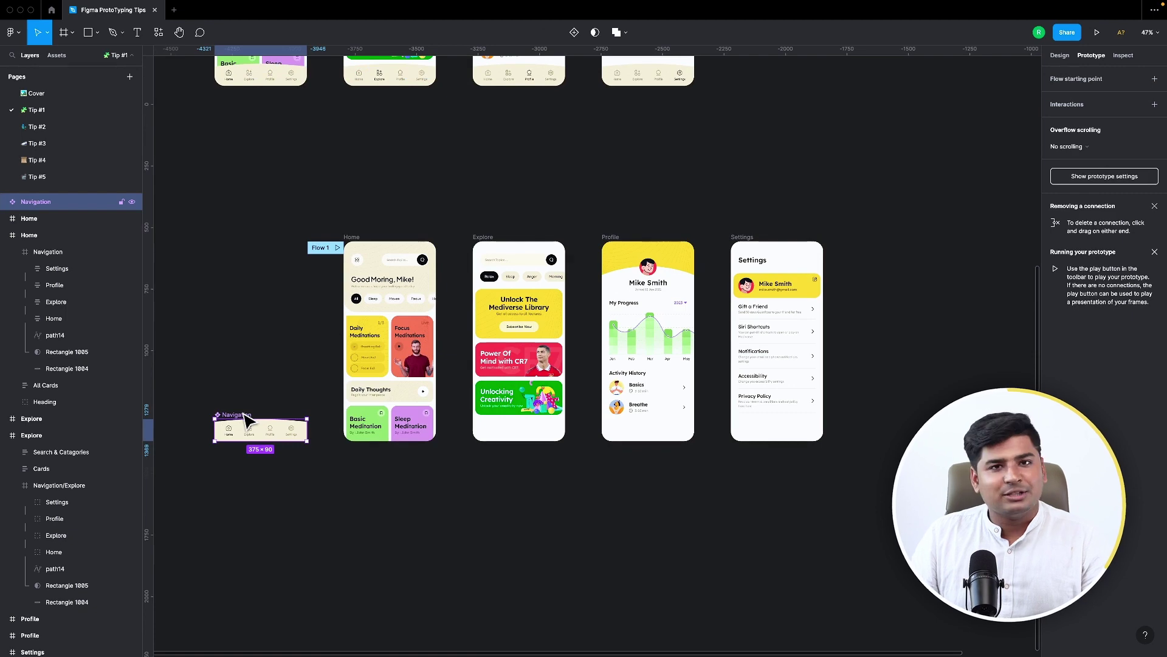
scroll(247, 419, up, 3)
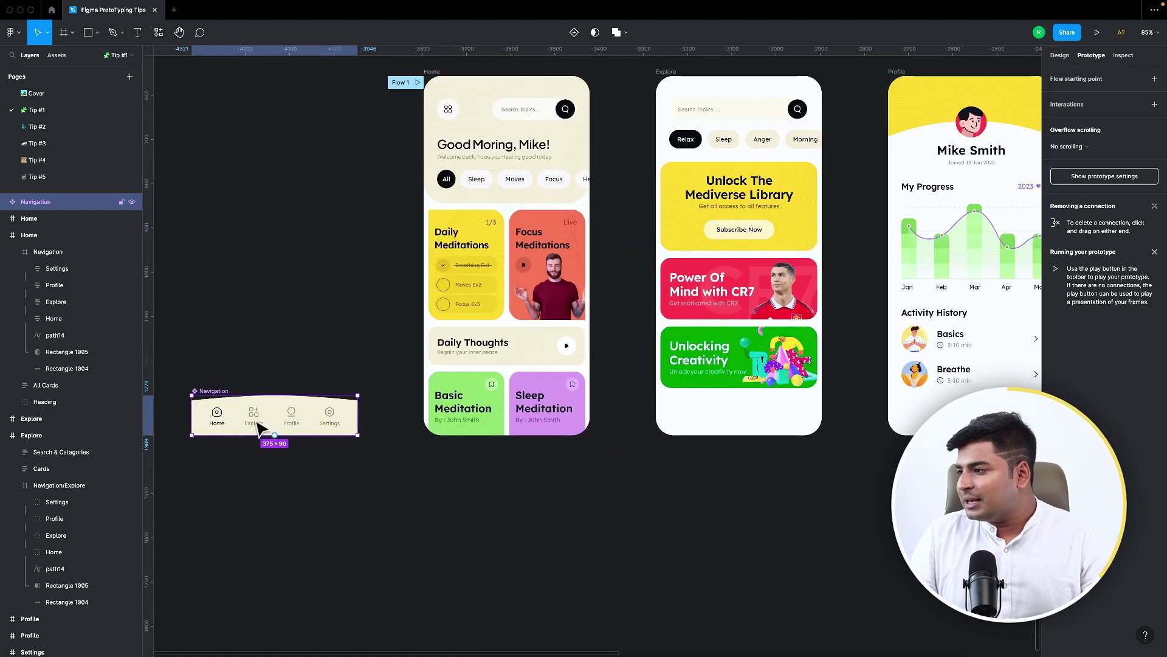
click(258, 427)
drag(256, 426, 735, 399)
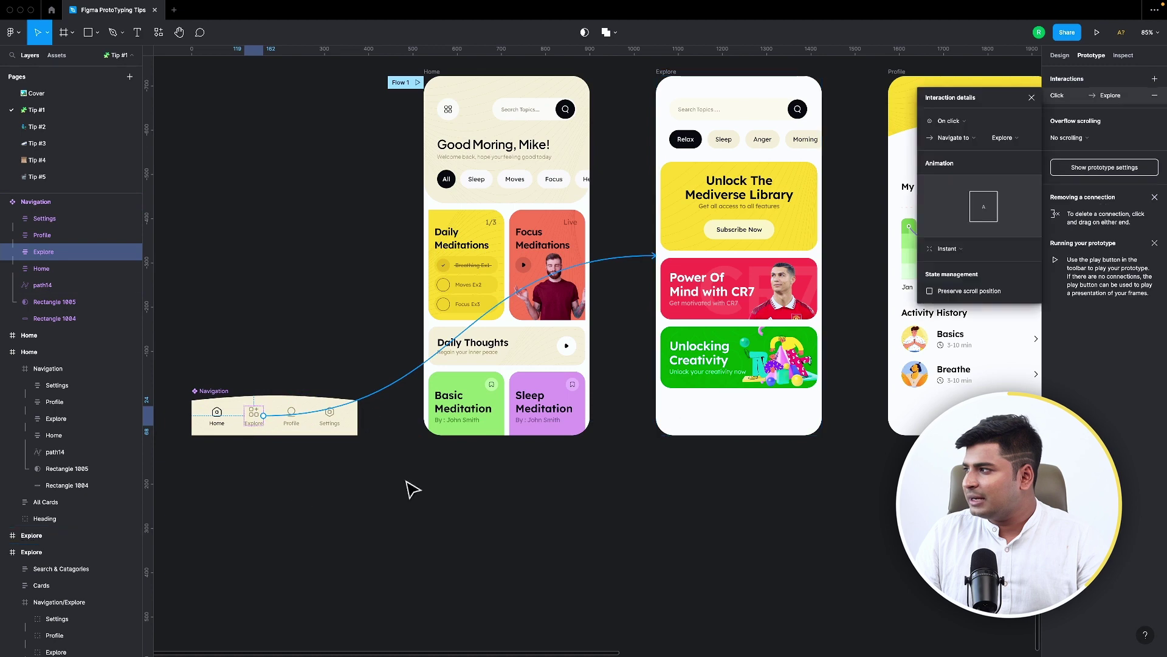
Step: Link the component's Profile and Settings icons to their screens, then reselect it to review
click(293, 420)
drag(299, 416, 900, 261)
scroll(370, 476, down, 3)
click(348, 442)
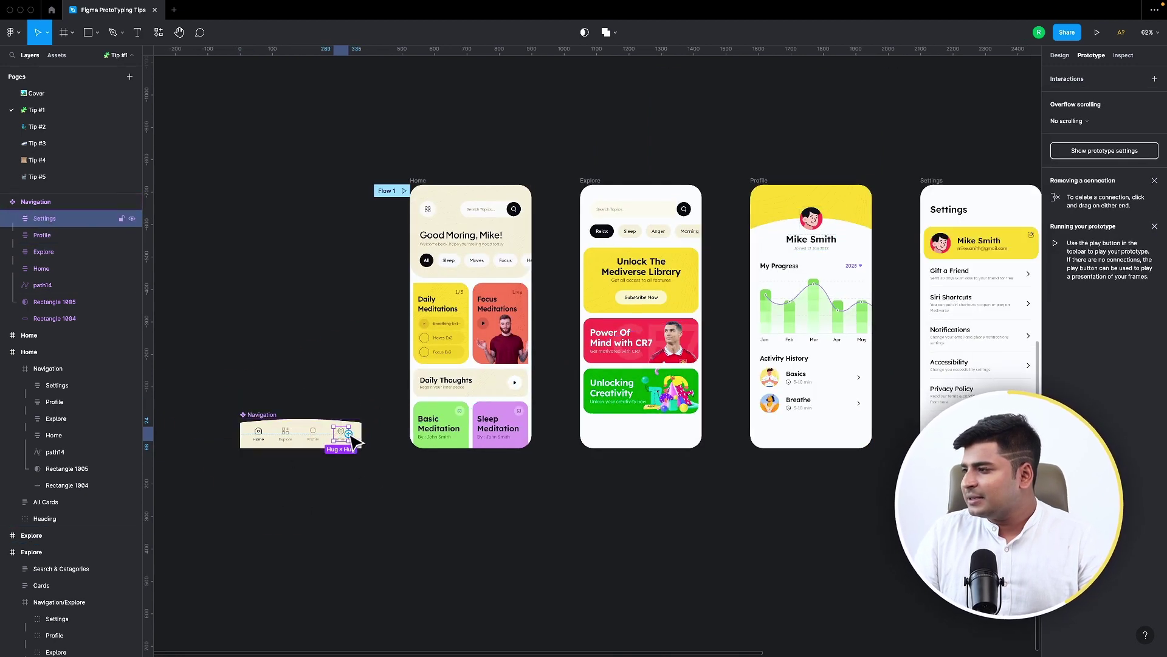
drag(346, 439, 973, 292)
click(403, 490)
click(285, 451)
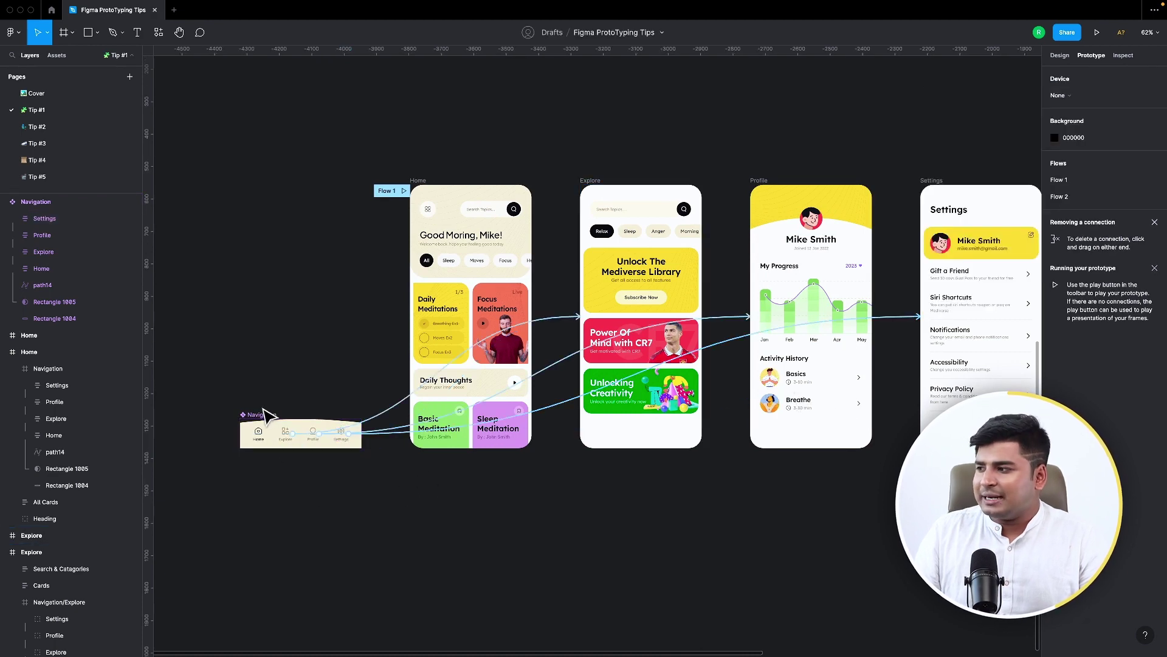
Step: Copy the Navigation component and paste it into the Home screen
click(265, 416)
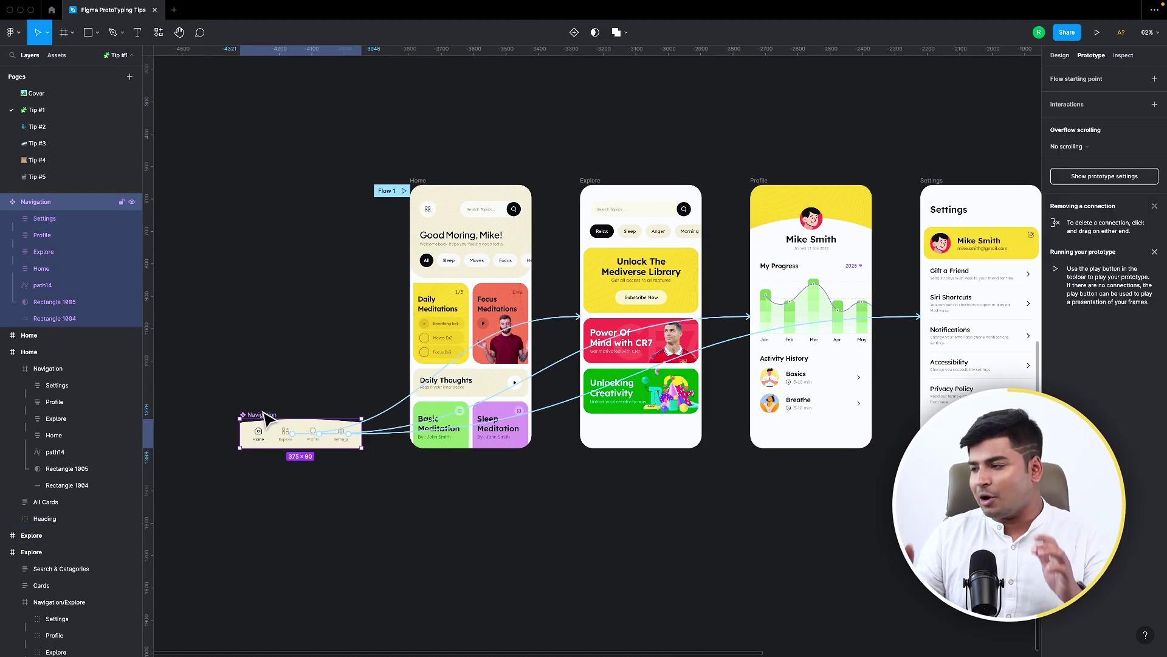
key(super+c)
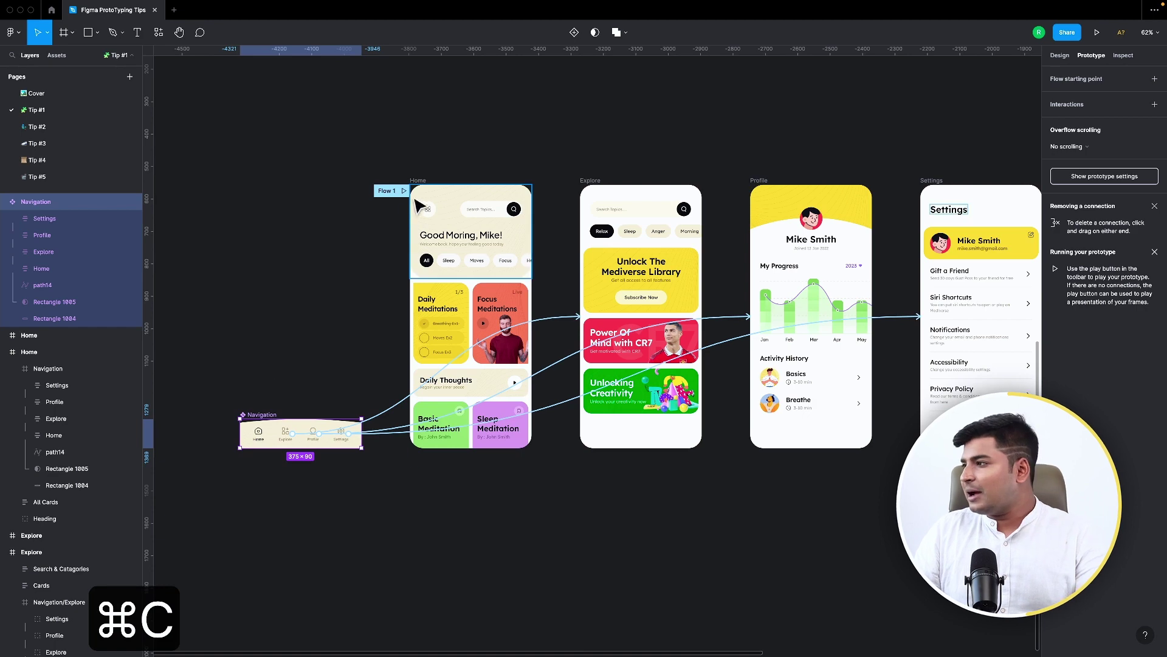
click(421, 182)
key(super+v)
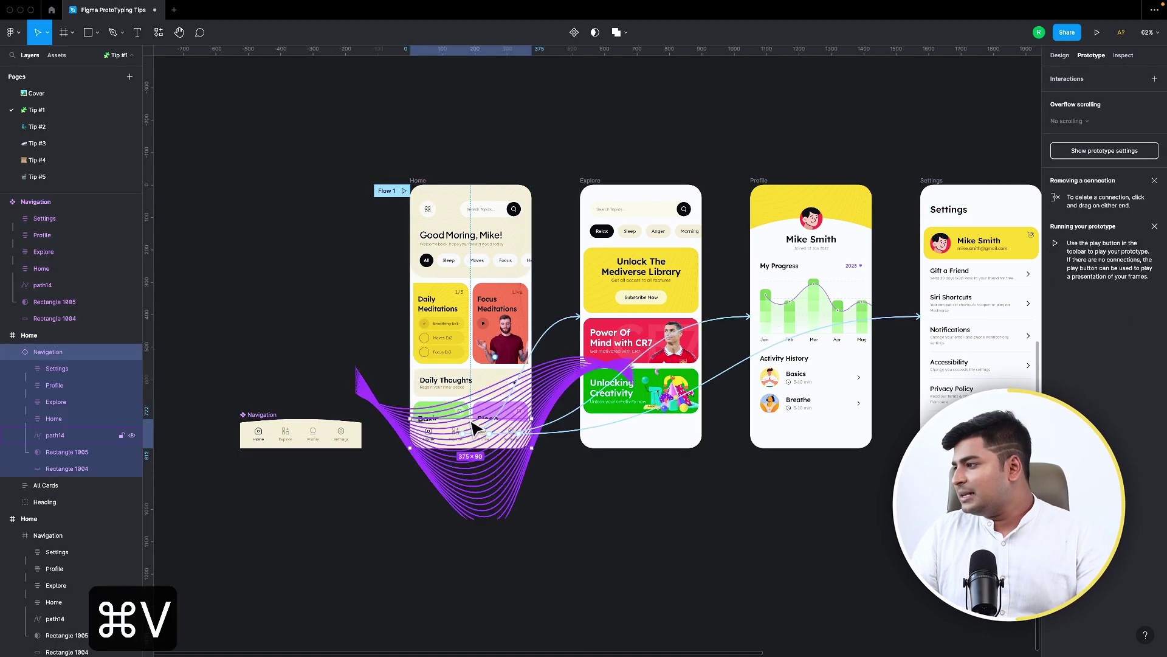
Step: Paste another copy of the nav bar into the Explore frame
scroll(456, 432, up, 5)
scroll(430, 480, down, 4)
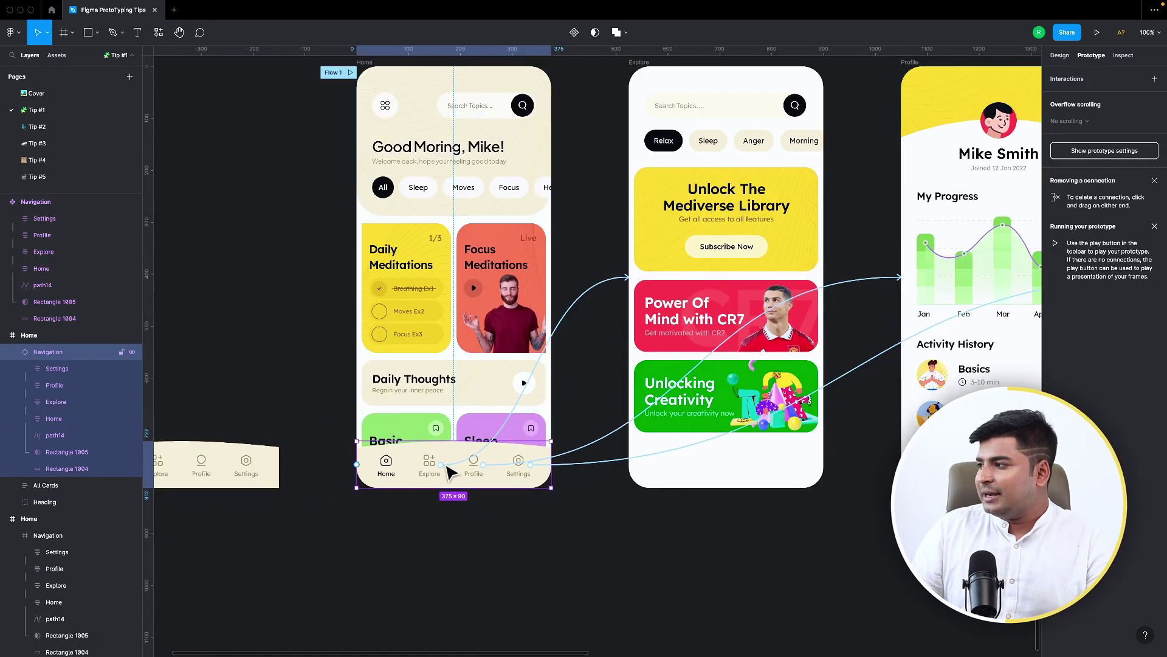
scroll(448, 468, down, 2)
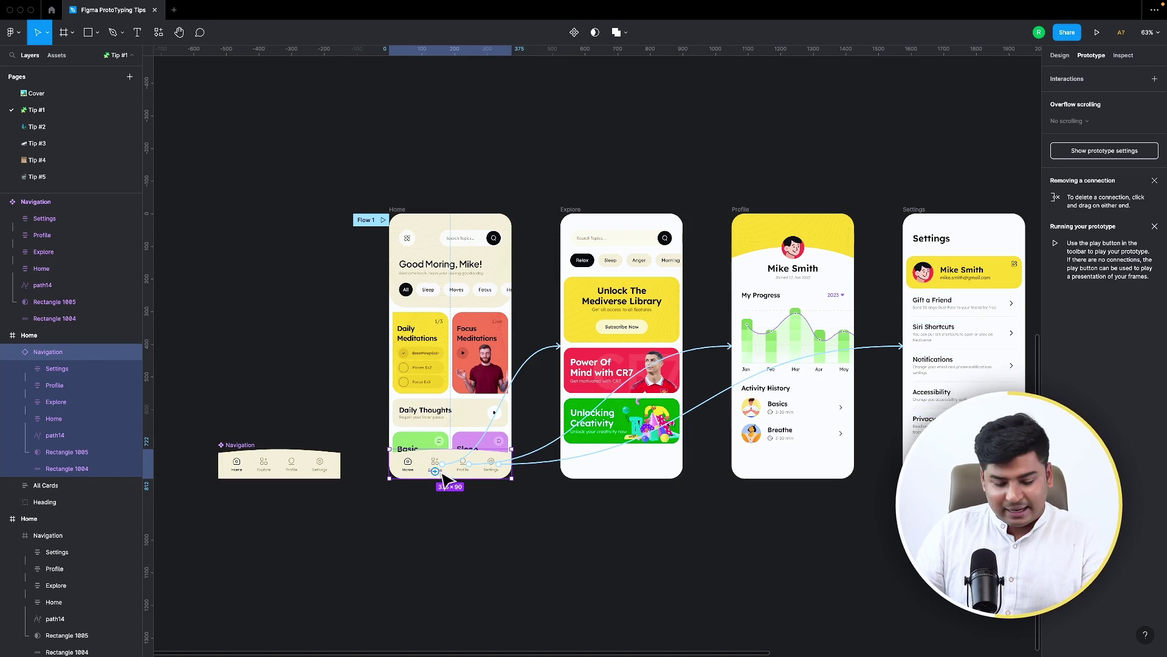
key(super+c)
click(571, 209)
key(super+v)
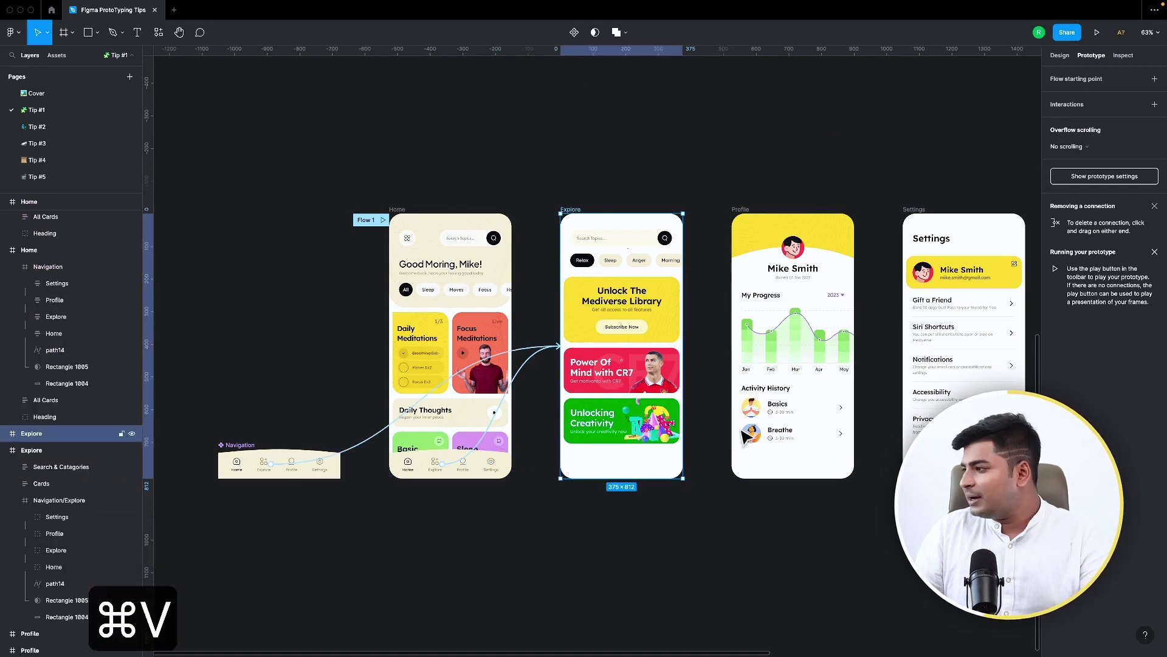
scroll(645, 465, up, 5)
Step: Inspect the nav items' selection colours and copy the grey hex value 8F8666
double_click(469, 474)
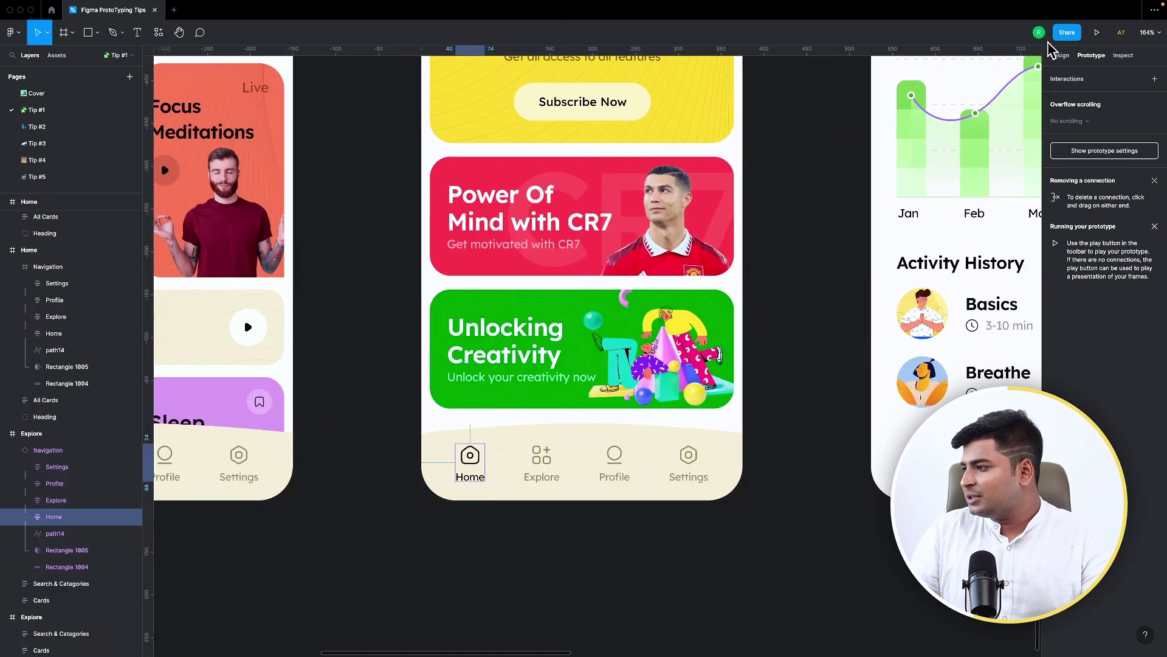
click(1061, 56)
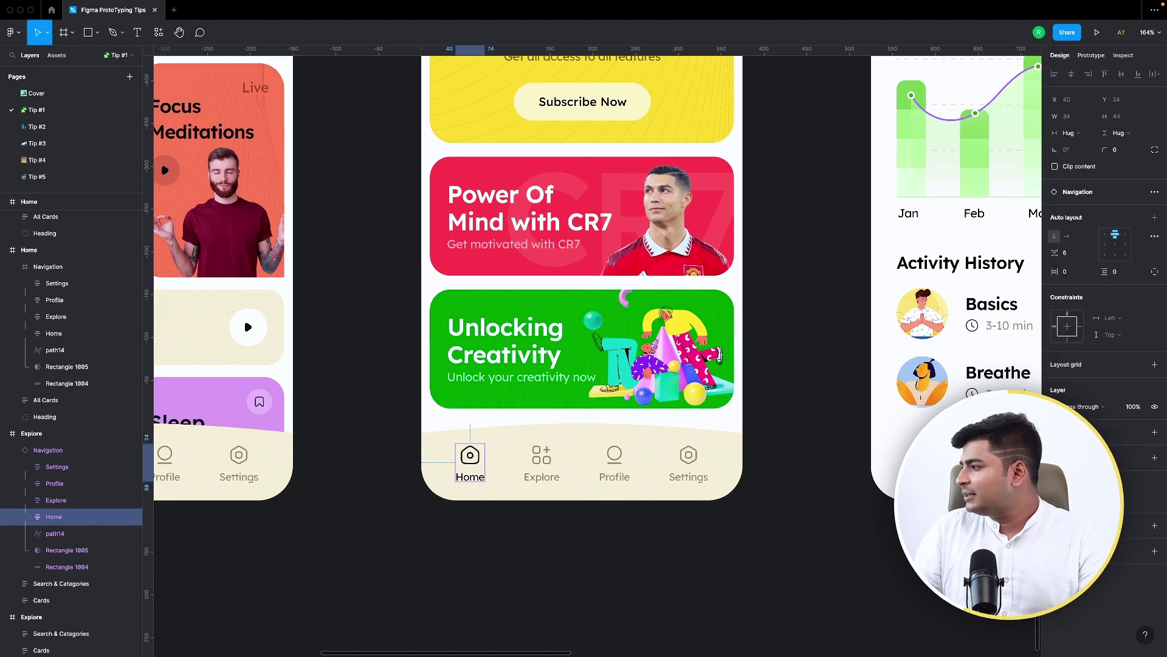
click(541, 462)
click(1055, 500)
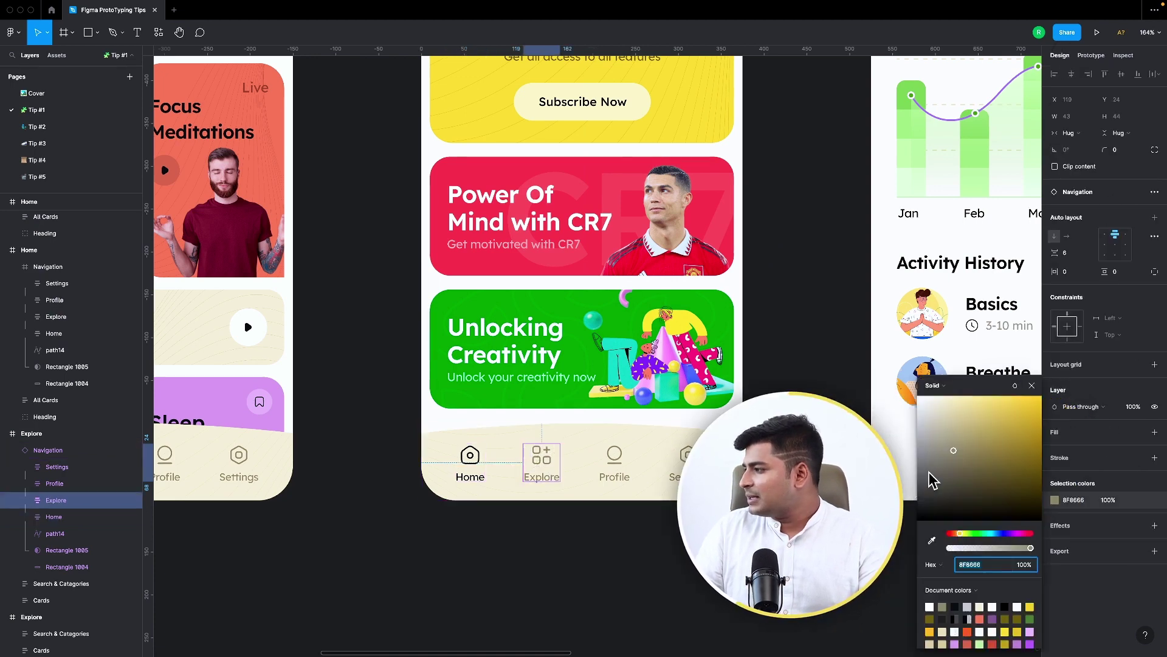
click(615, 468)
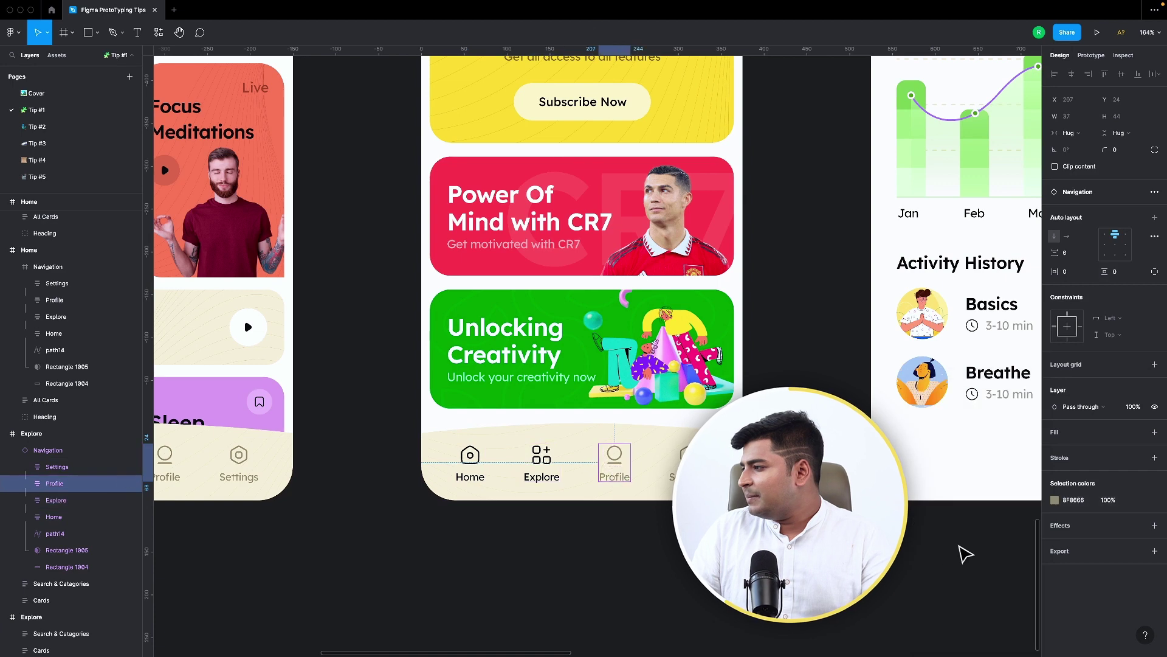
click(1074, 499)
key(super+c)
key(Tab)
key(Tab)
click(1138, 501)
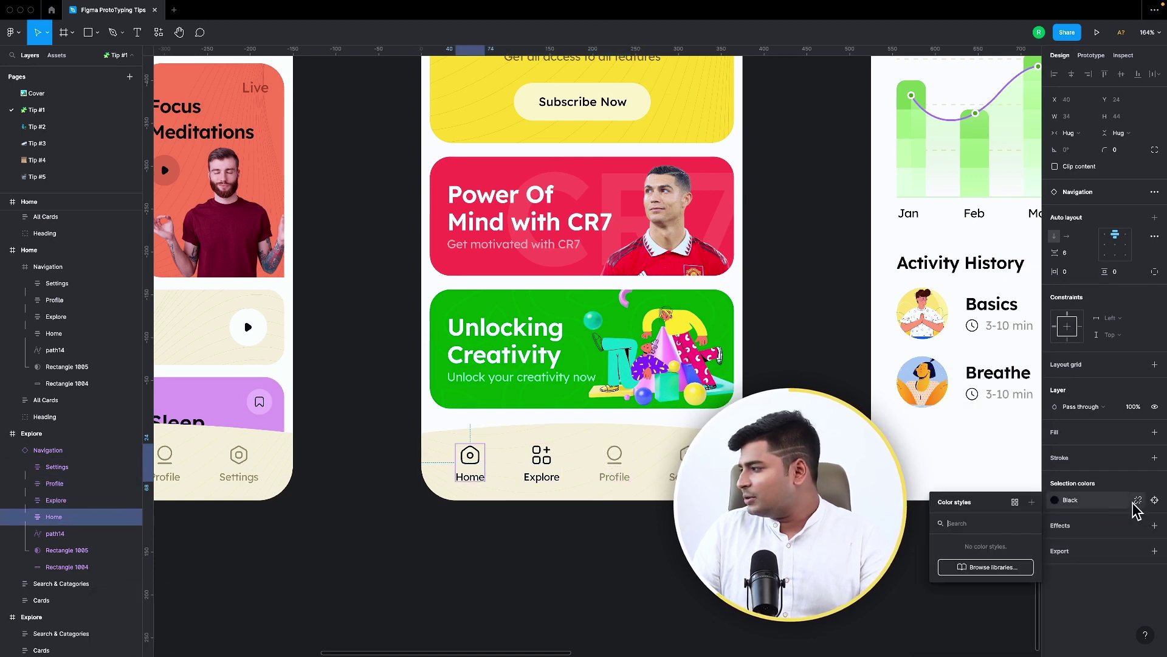
key(Escape)
scroll(608, 550, down, 5)
Step: Copy the Explore frame's nav bar into the Profile frame
click(611, 524)
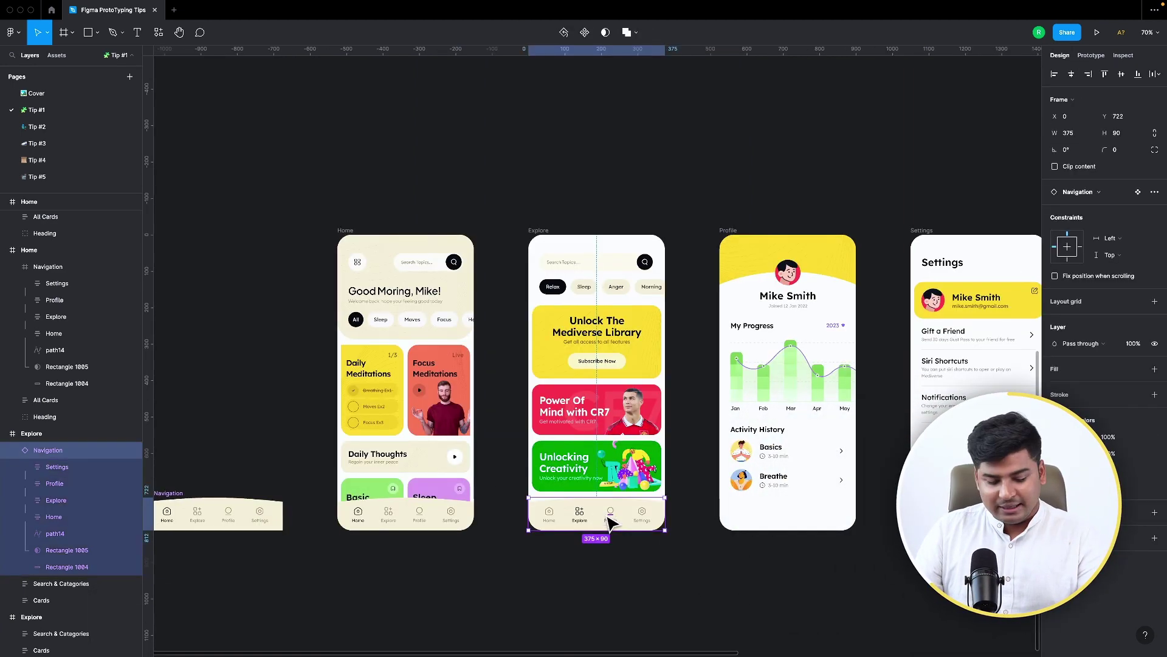
key(super+c)
click(729, 234)
key(super+v)
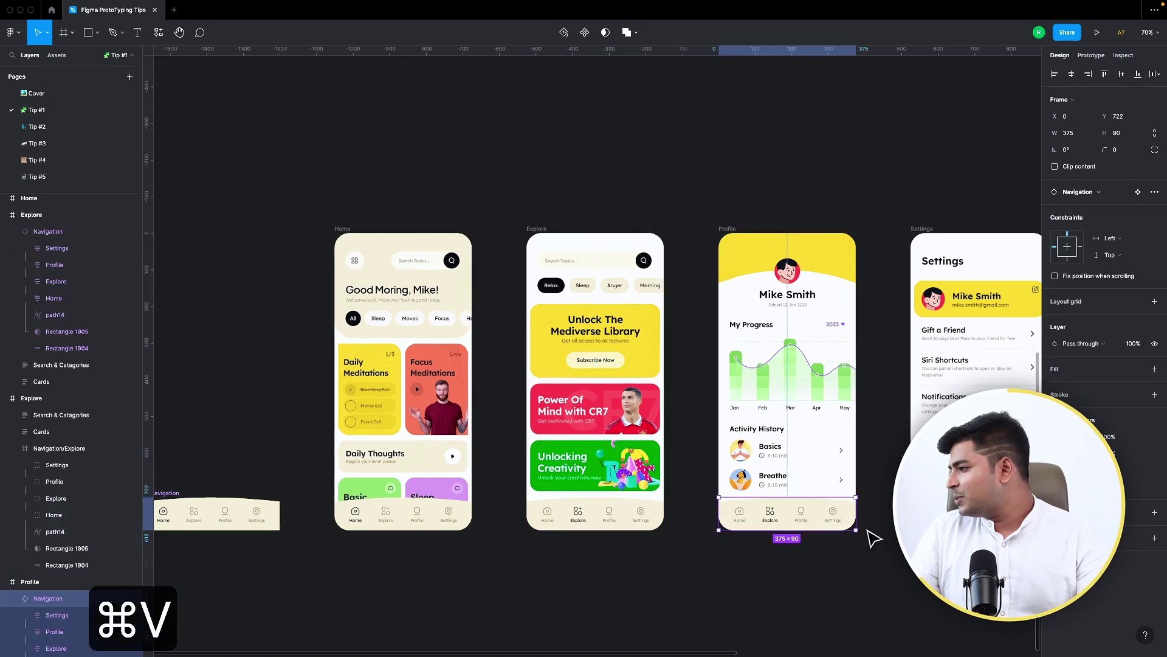
scroll(874, 537, up, 5)
Step: Grey out the Explore item in Profile's nav bar by pasting the grey styling
click(602, 504)
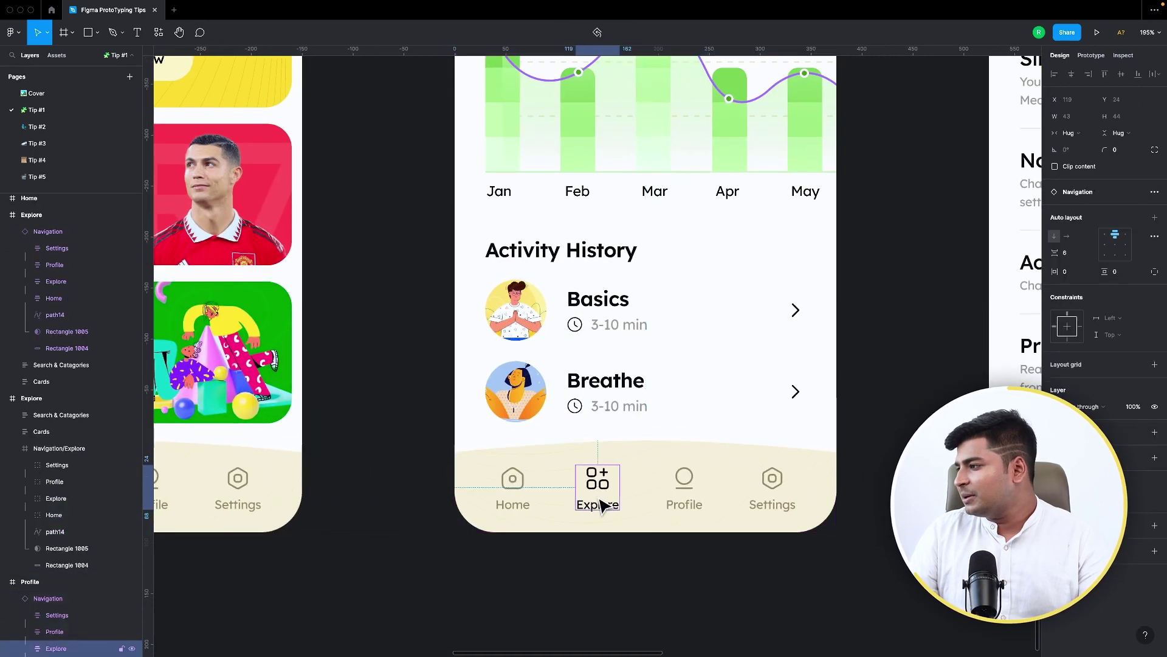
click(684, 483)
key(super+z)
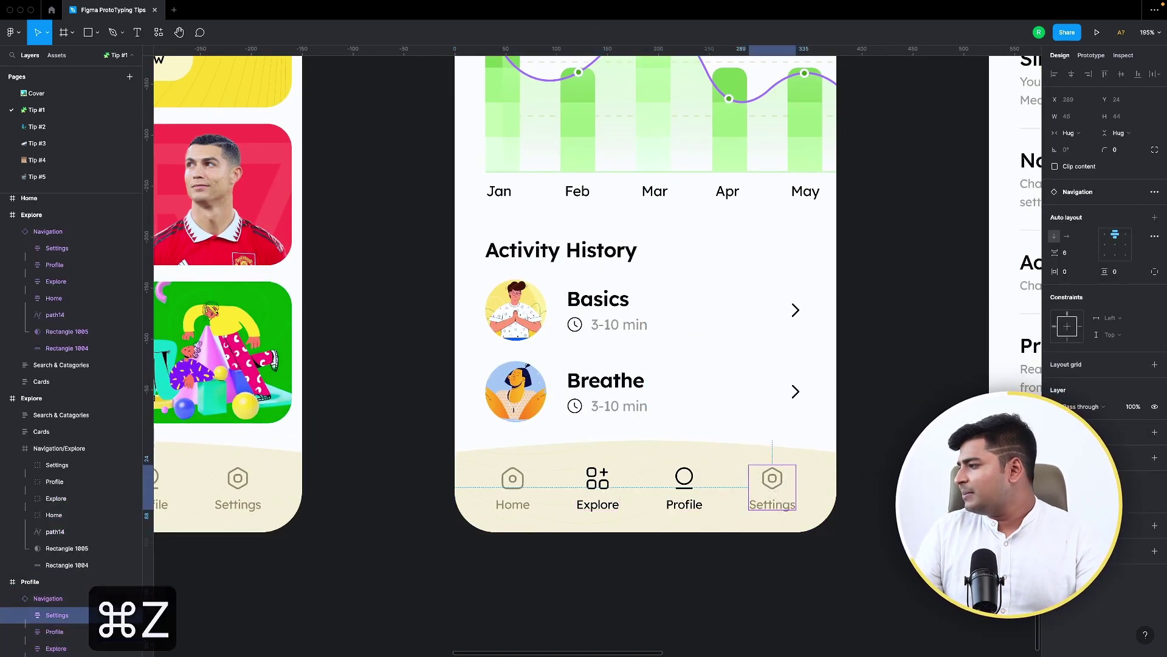
key(super+c)
click(608, 485)
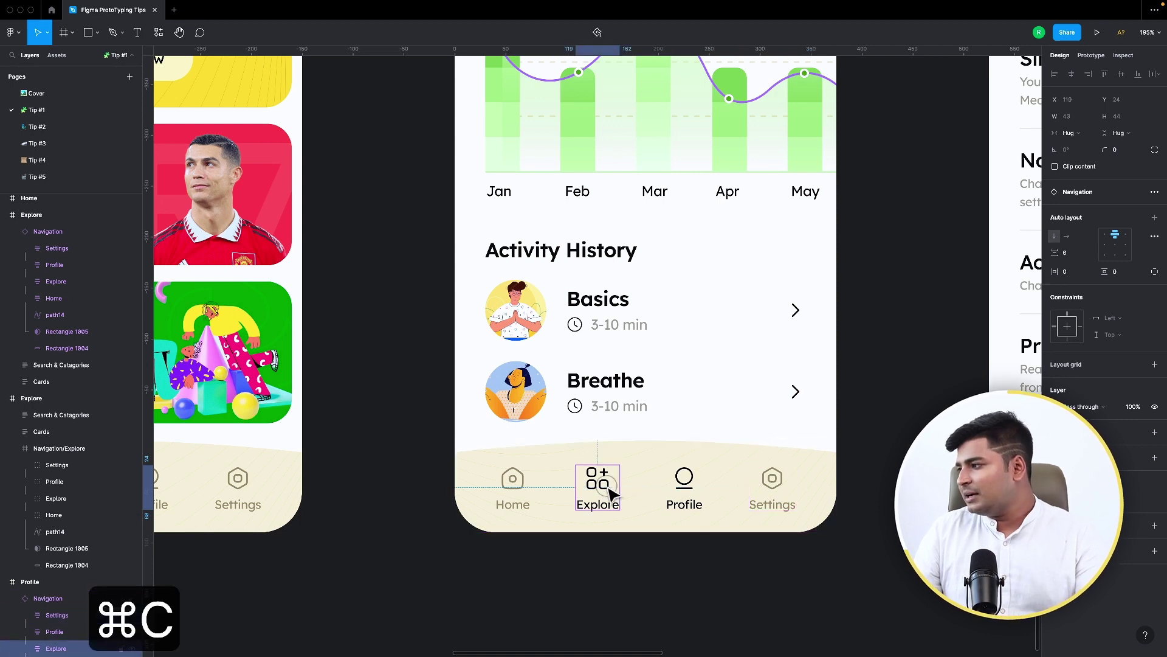
key(super+v)
key(Return)
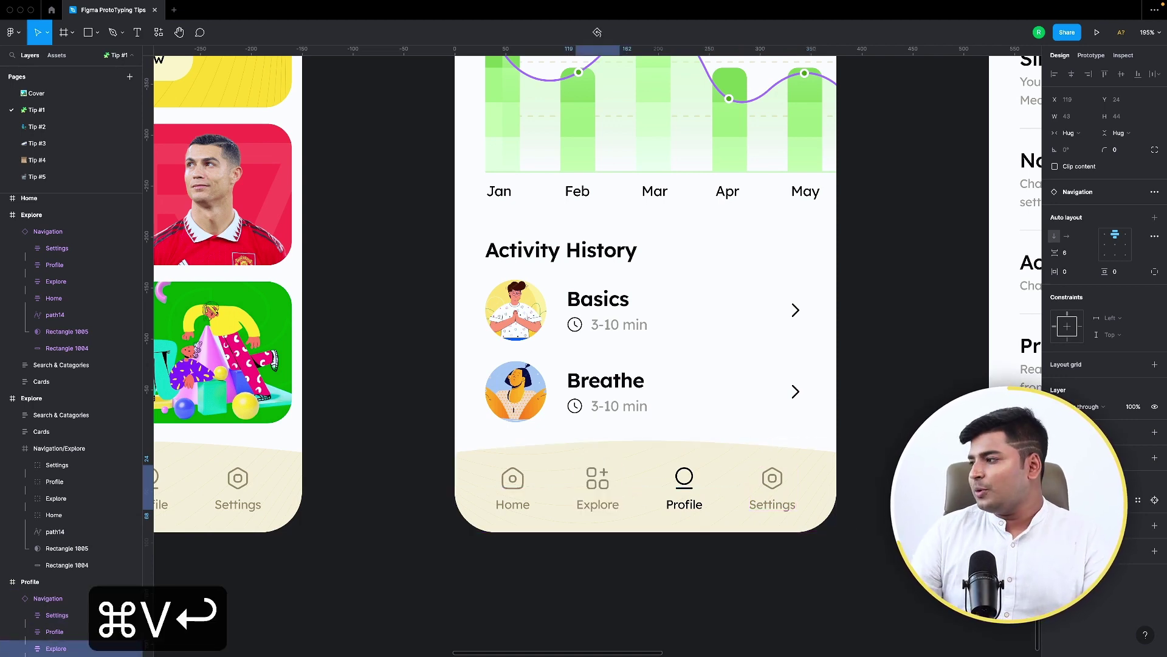
click(383, 435)
scroll(383, 435, down, 8)
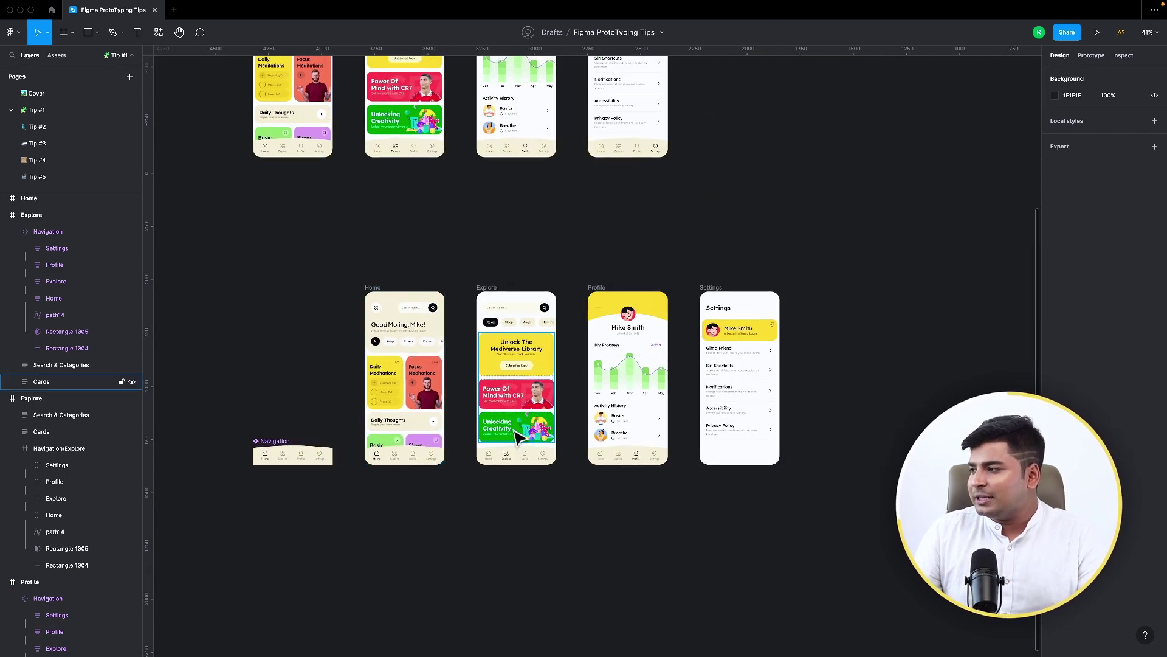
Step: Link the Navigation bar's Home item to the Home frame, then play the prototype from Flow 1
click(513, 456)
click(1104, 59)
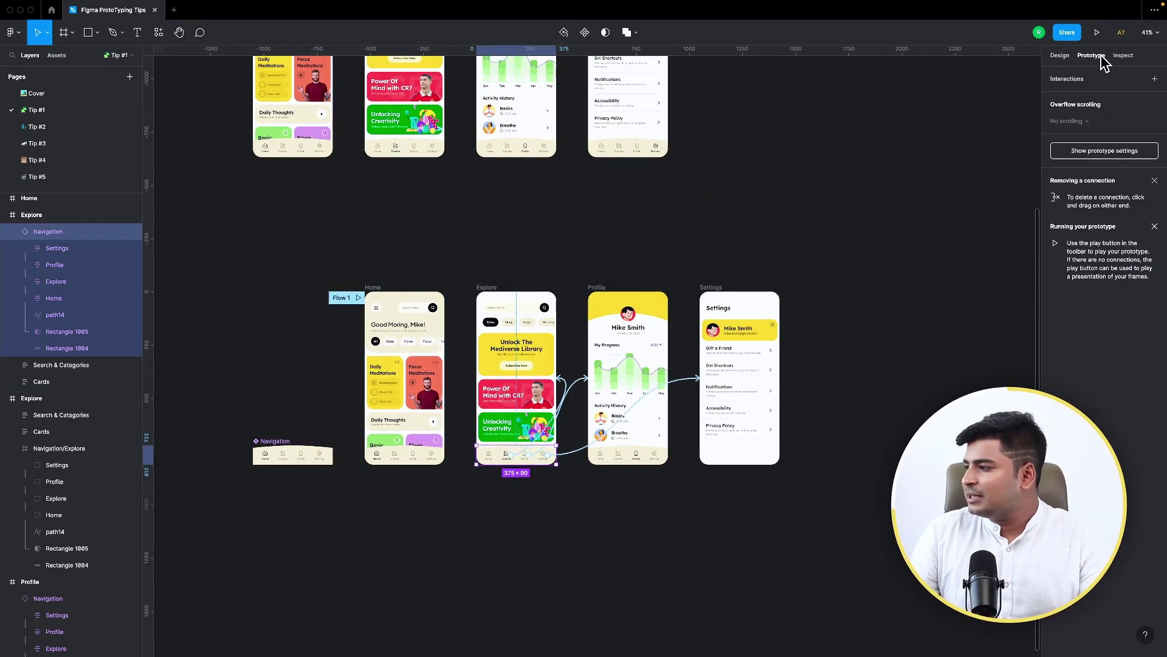
scroll(514, 447, up, 5)
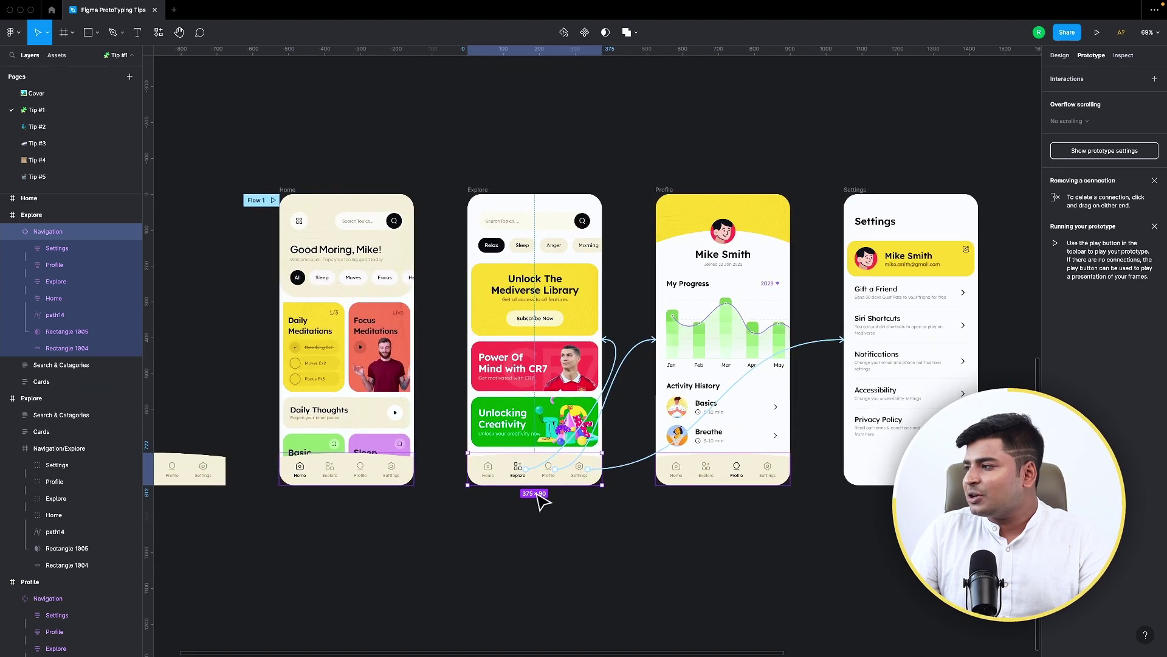
scroll(677, 578, down, 3)
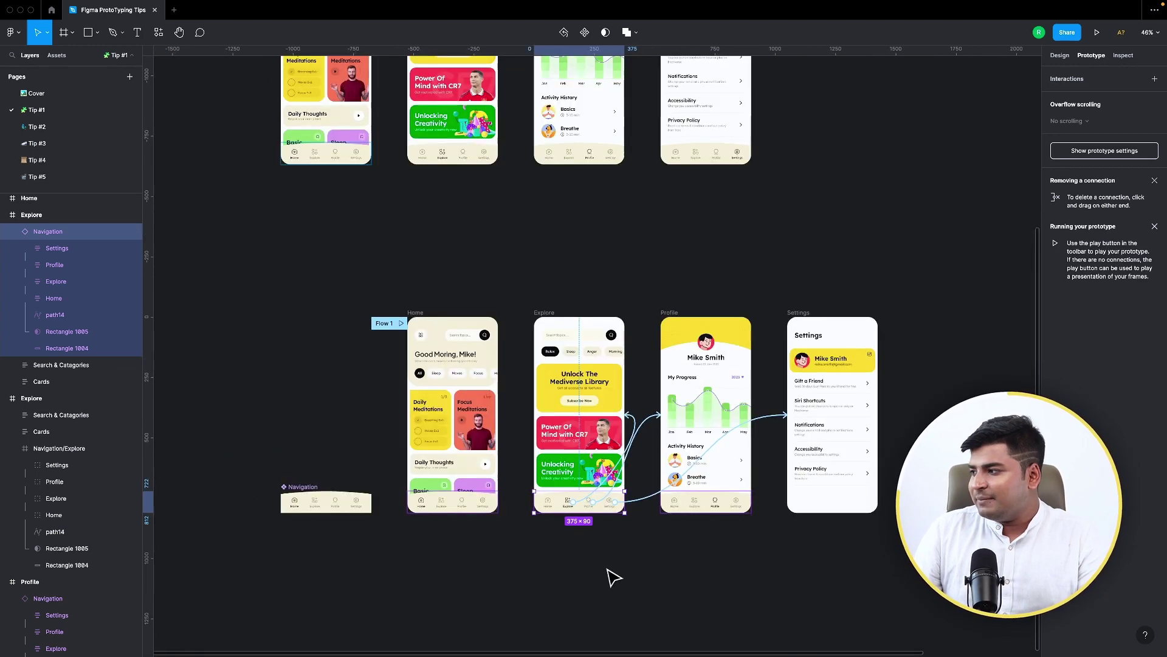
click(298, 508)
click(296, 505)
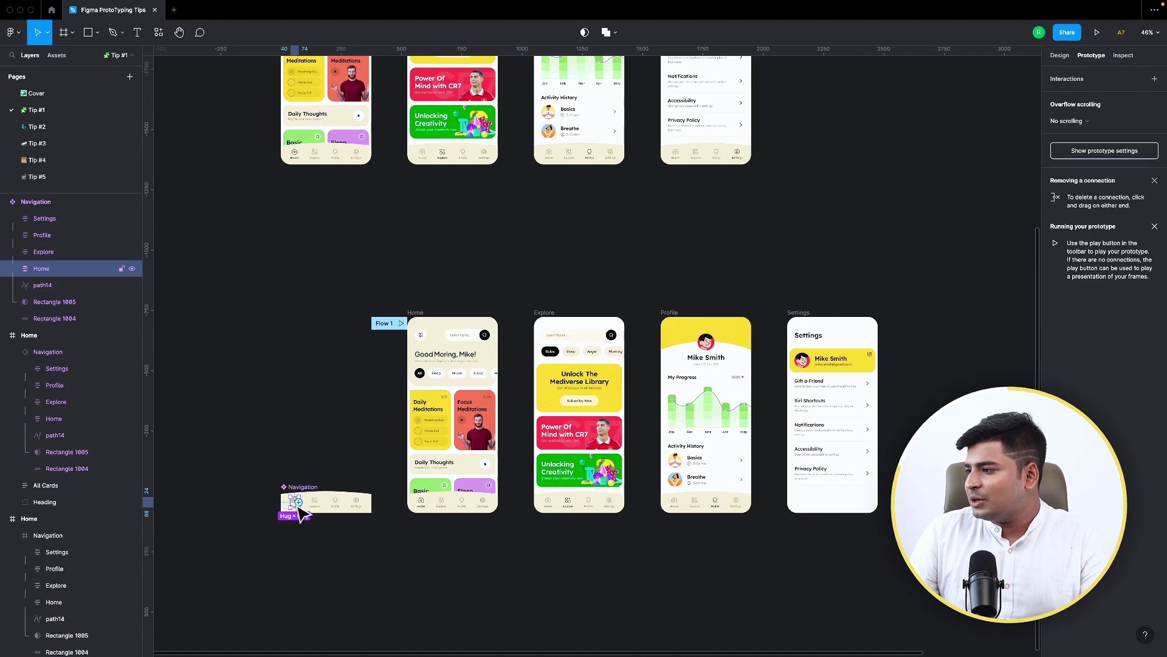
drag(299, 502, 429, 435)
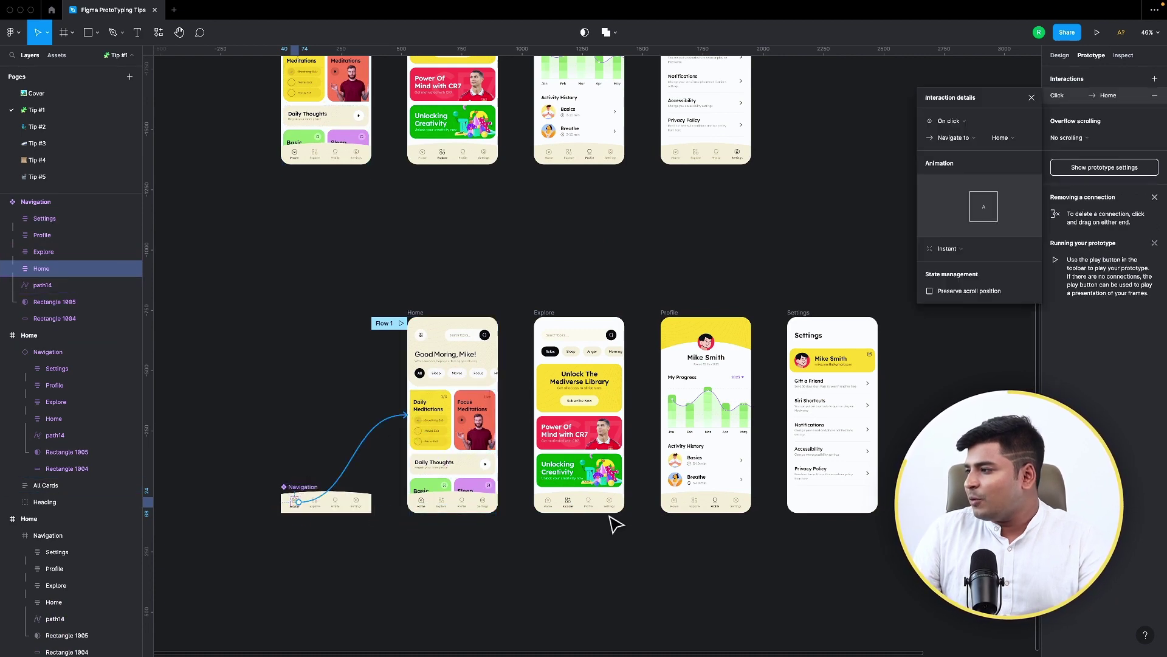
click(562, 502)
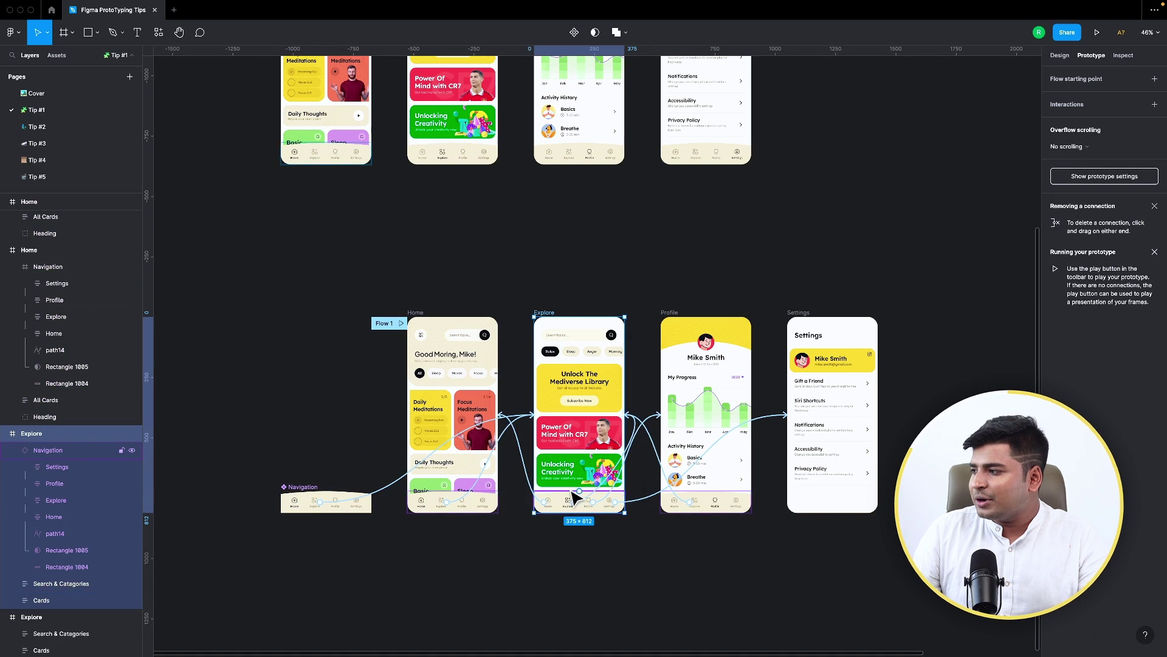
key(shift+Tab)
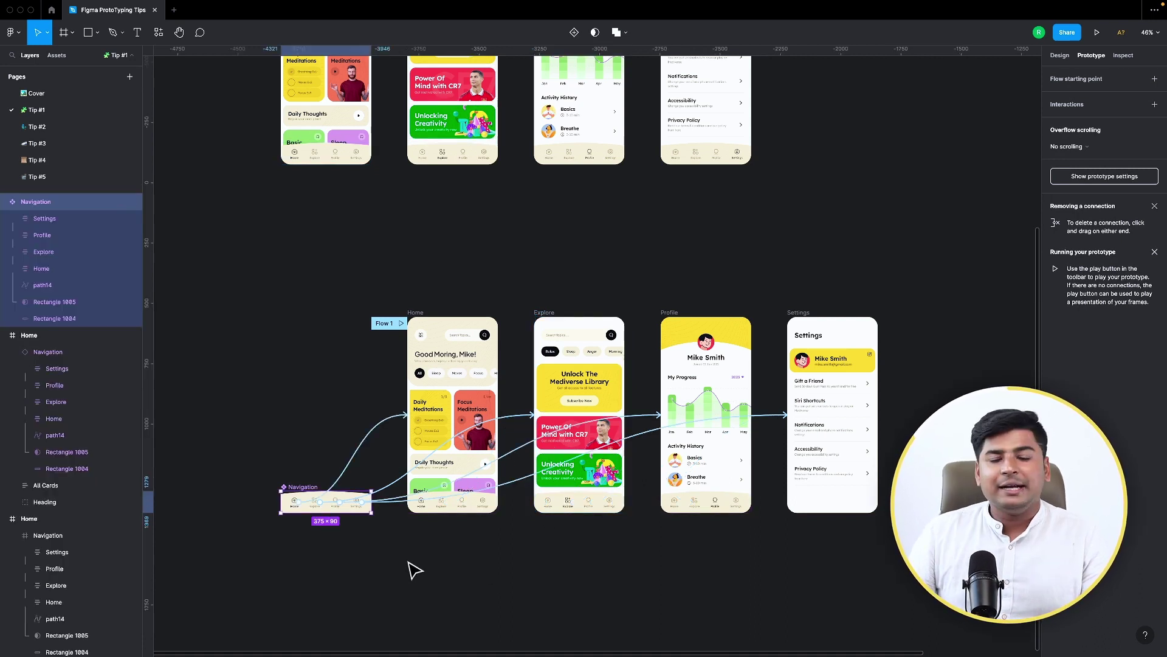
click(401, 323)
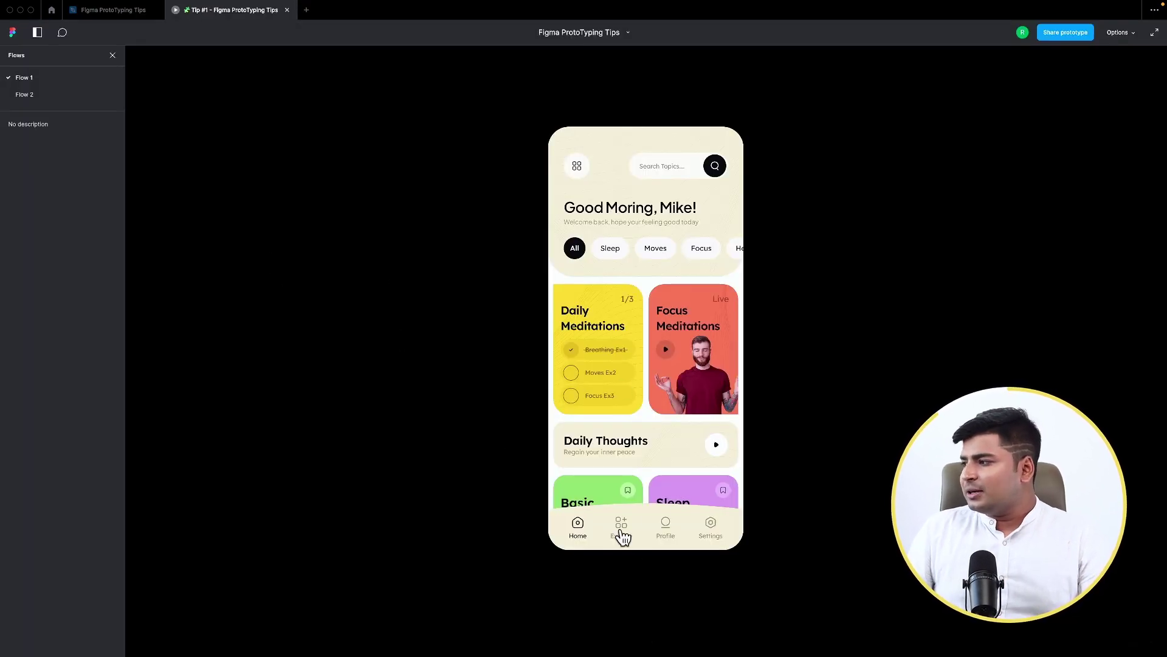
Step: Test the prototype's bottom nav by moving between the Explore, Profile, Settings and Home screens
click(621, 531)
click(666, 533)
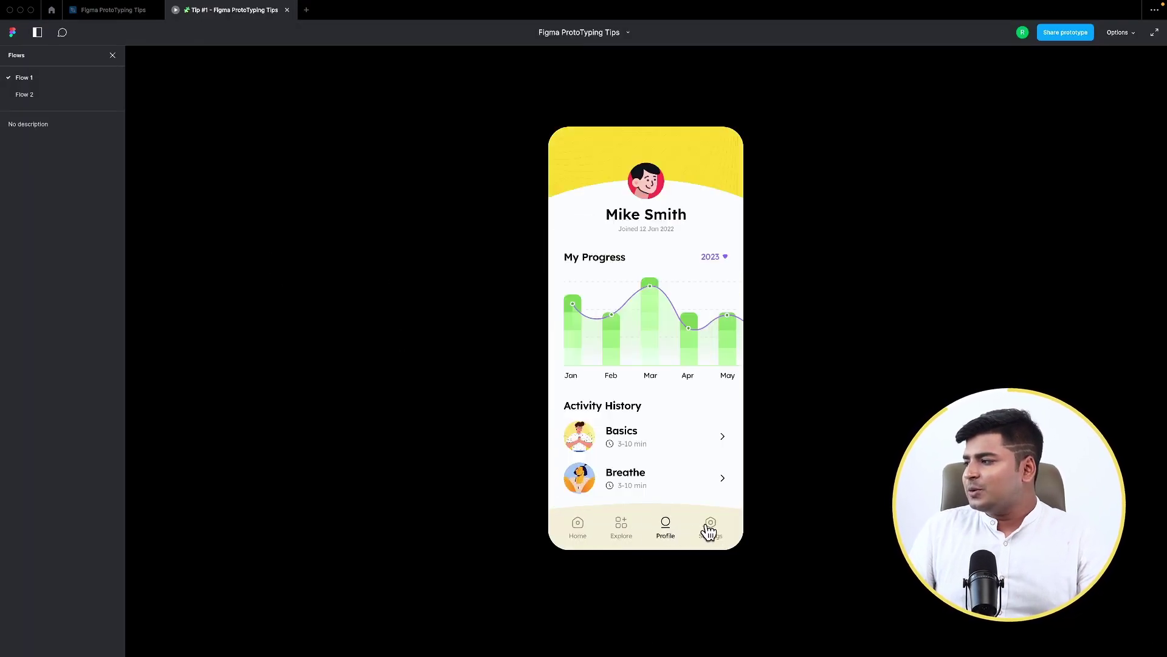
click(709, 531)
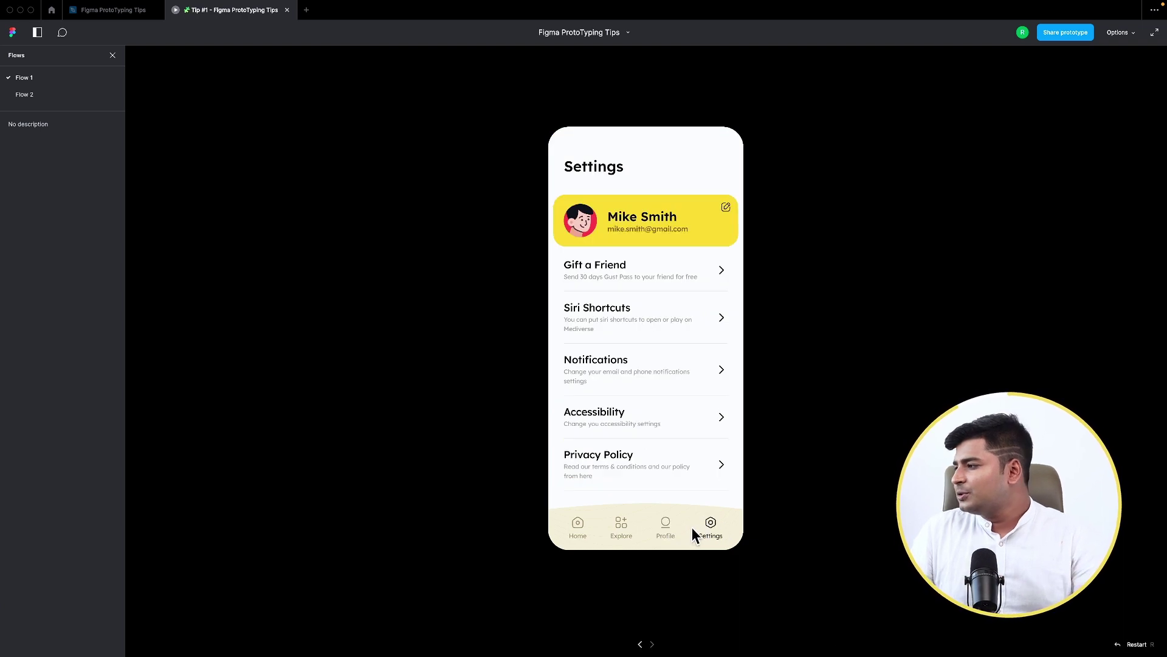
click(668, 532)
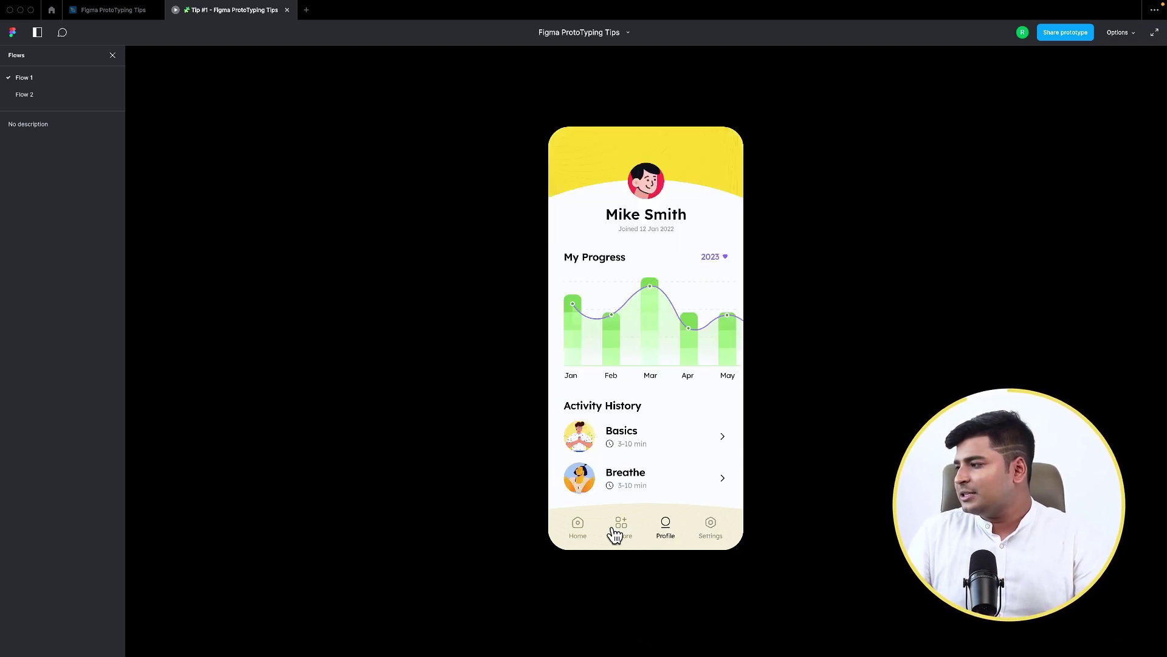
click(616, 534)
click(578, 529)
click(627, 528)
click(667, 532)
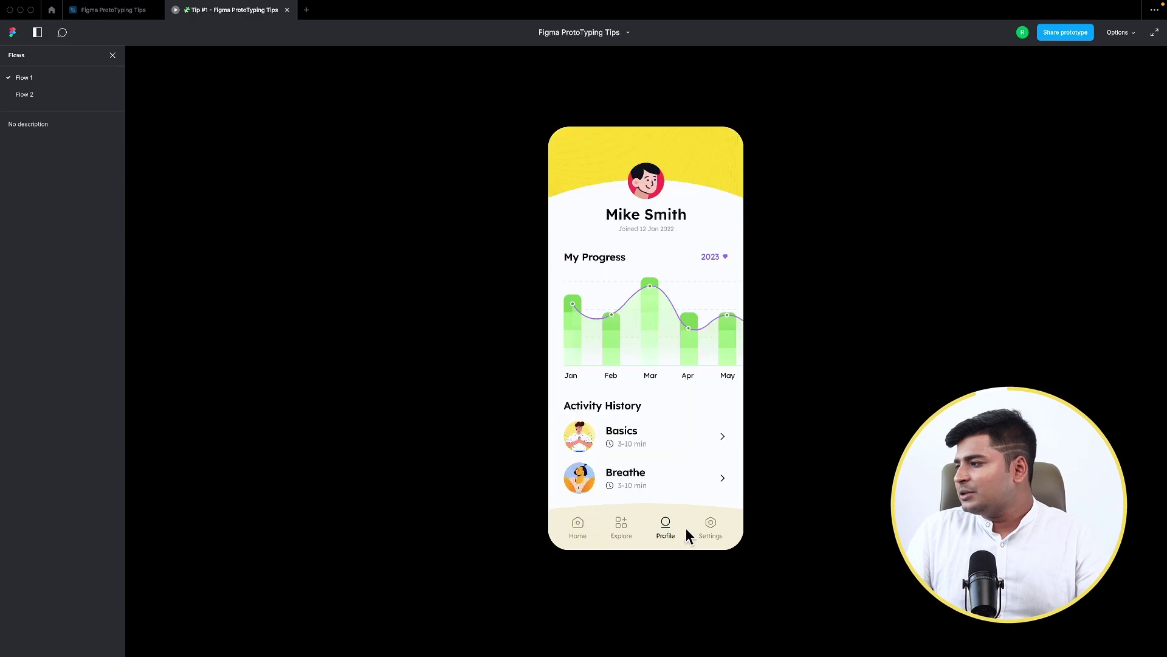
click(710, 531)
click(664, 531)
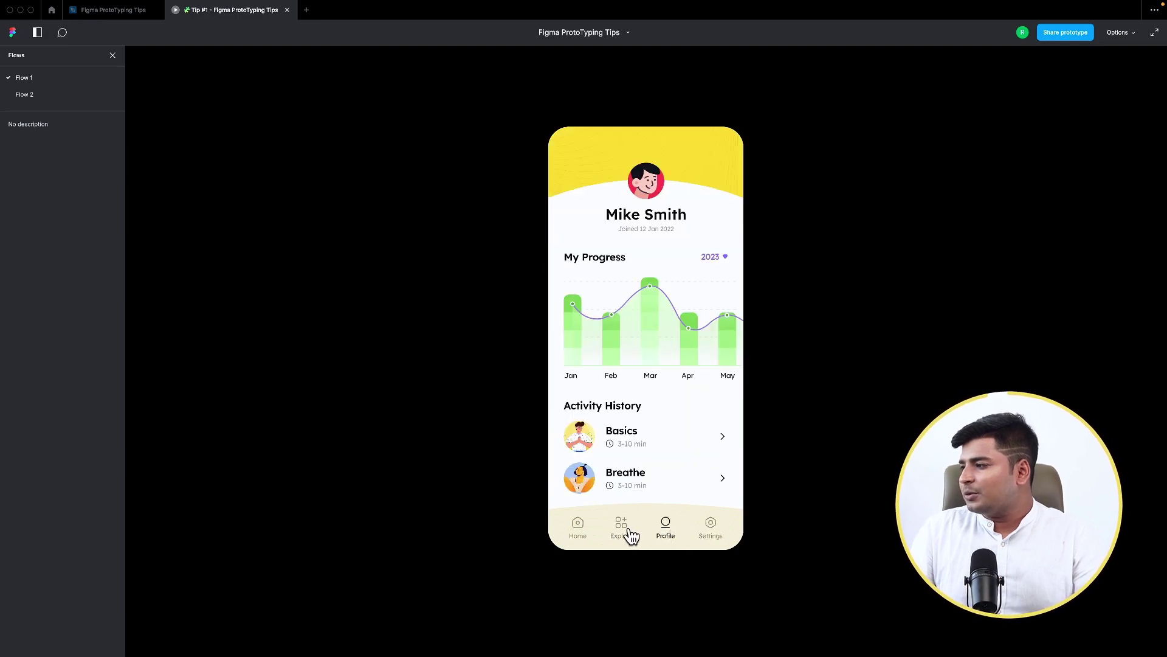
click(579, 527)
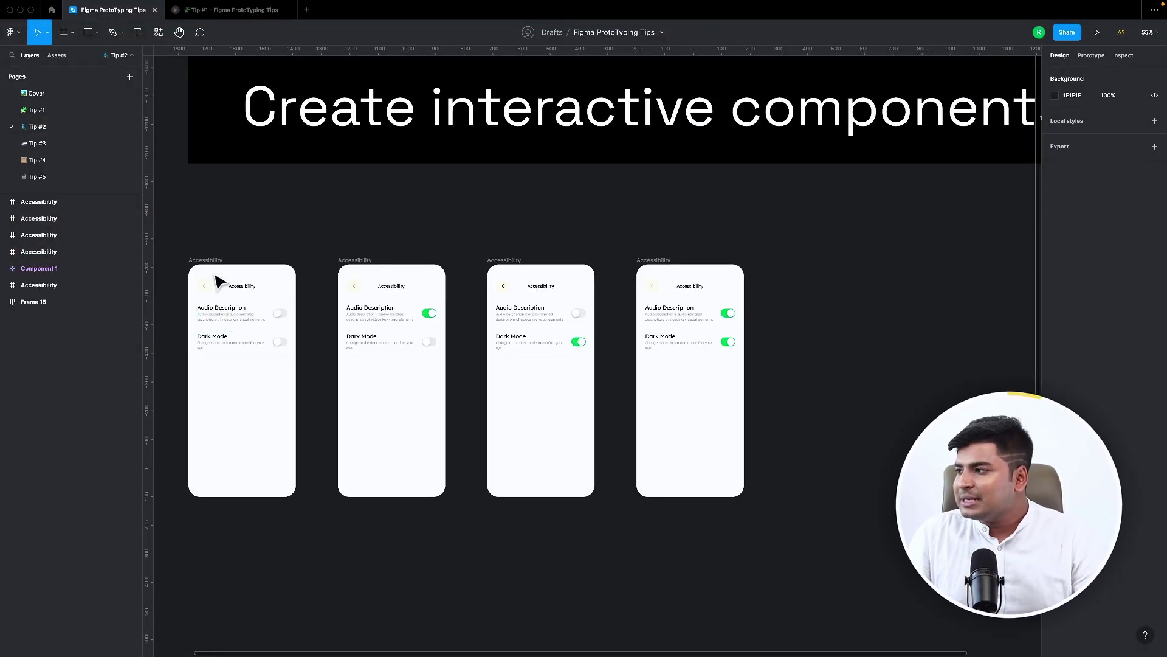
Step: Link the Audio Description rows between the first and second Accessibility screens, and Dark Mode to the fourth
double_click(260, 316)
key(shift+e)
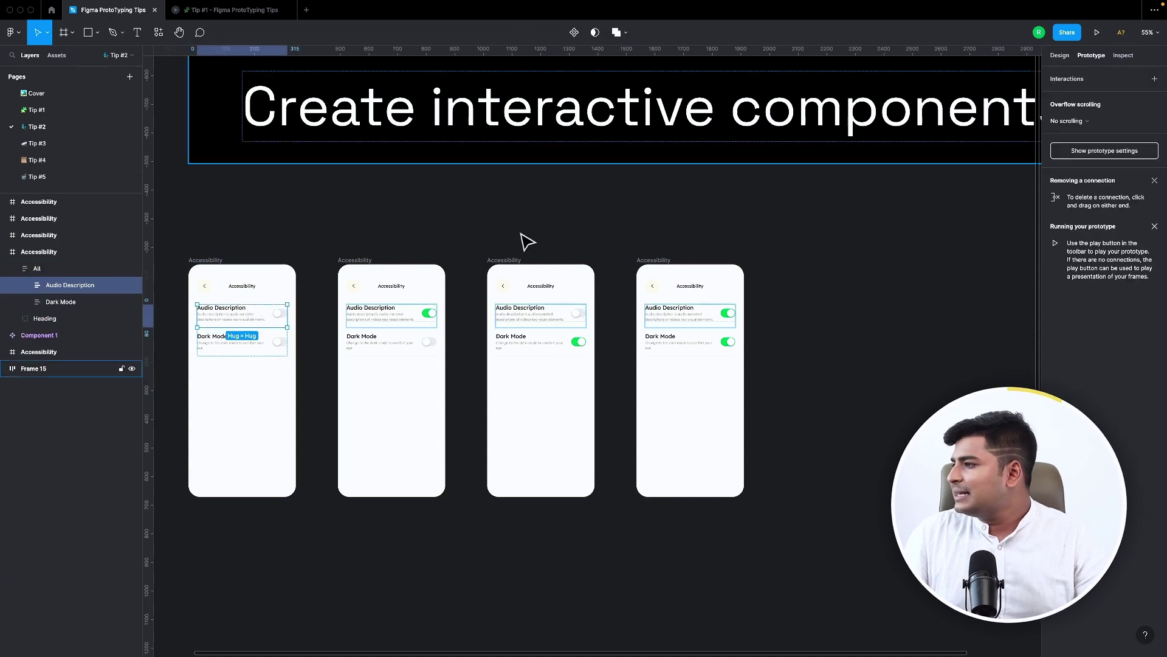
drag(287, 315, 365, 318)
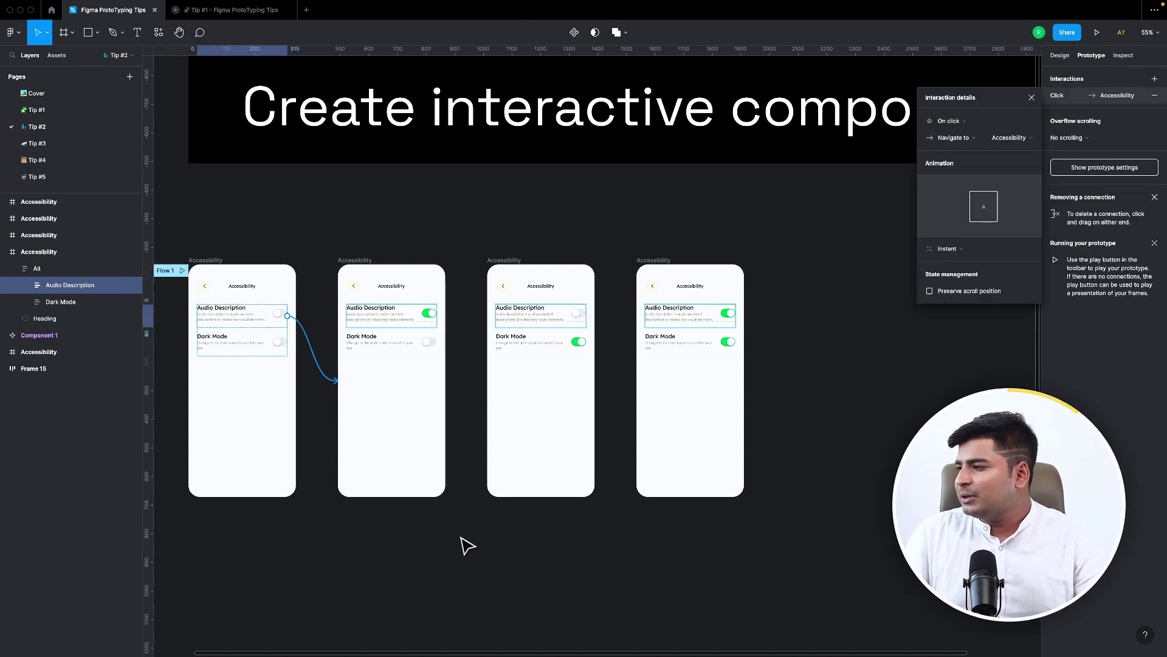
click(418, 313)
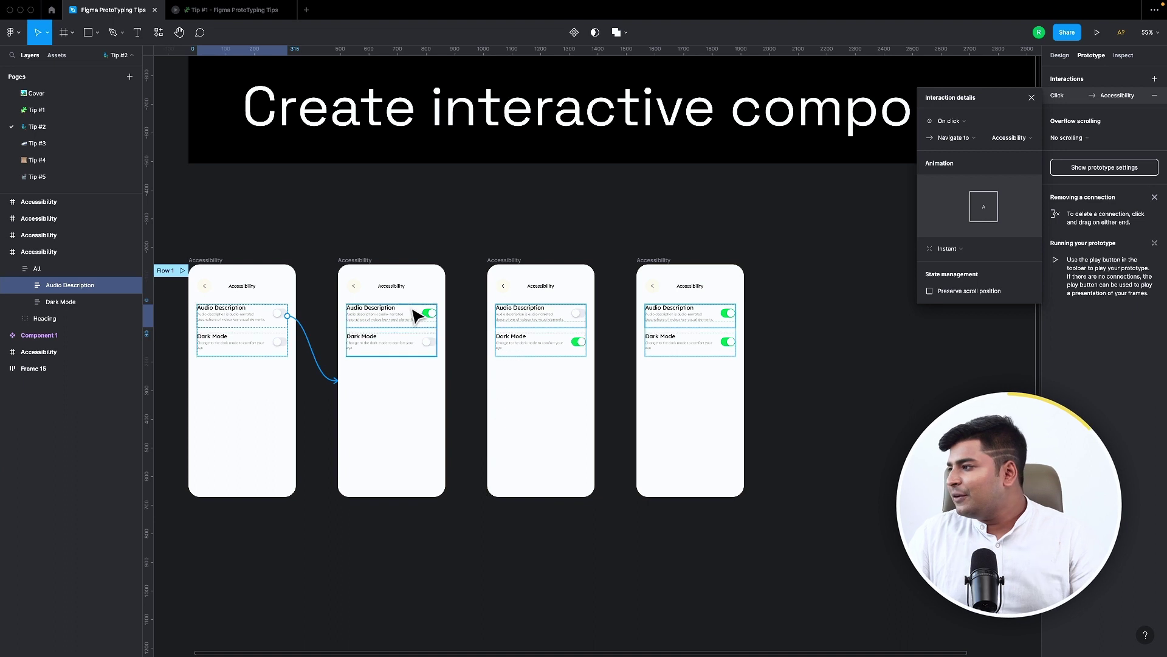
drag(435, 316, 301, 303)
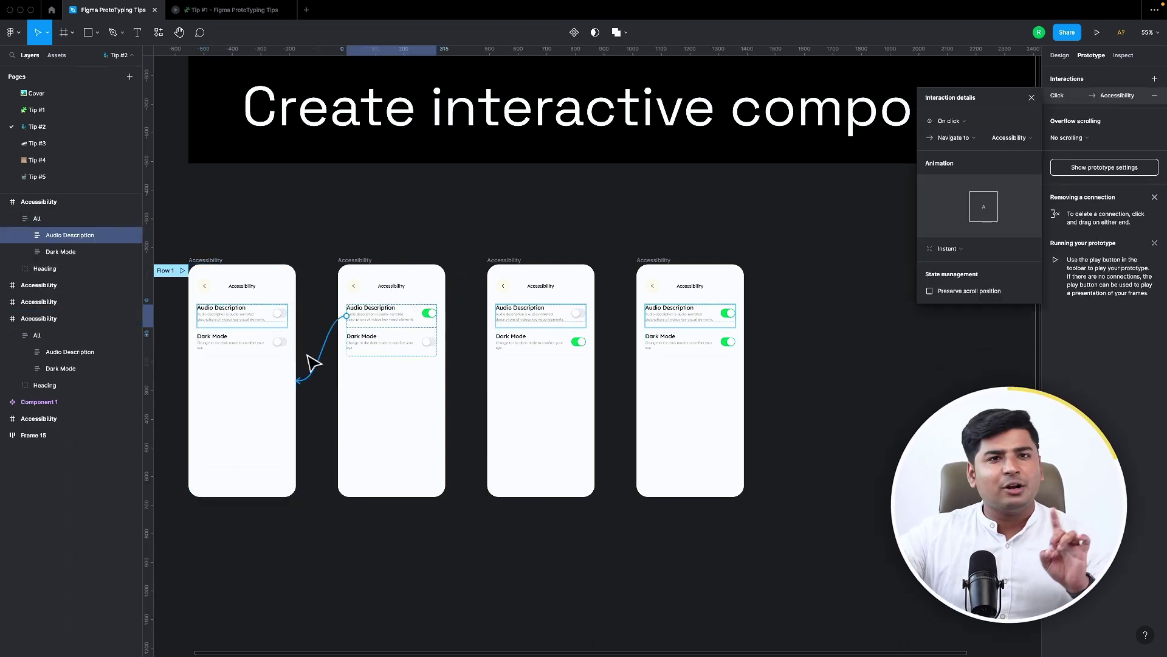
click(235, 340)
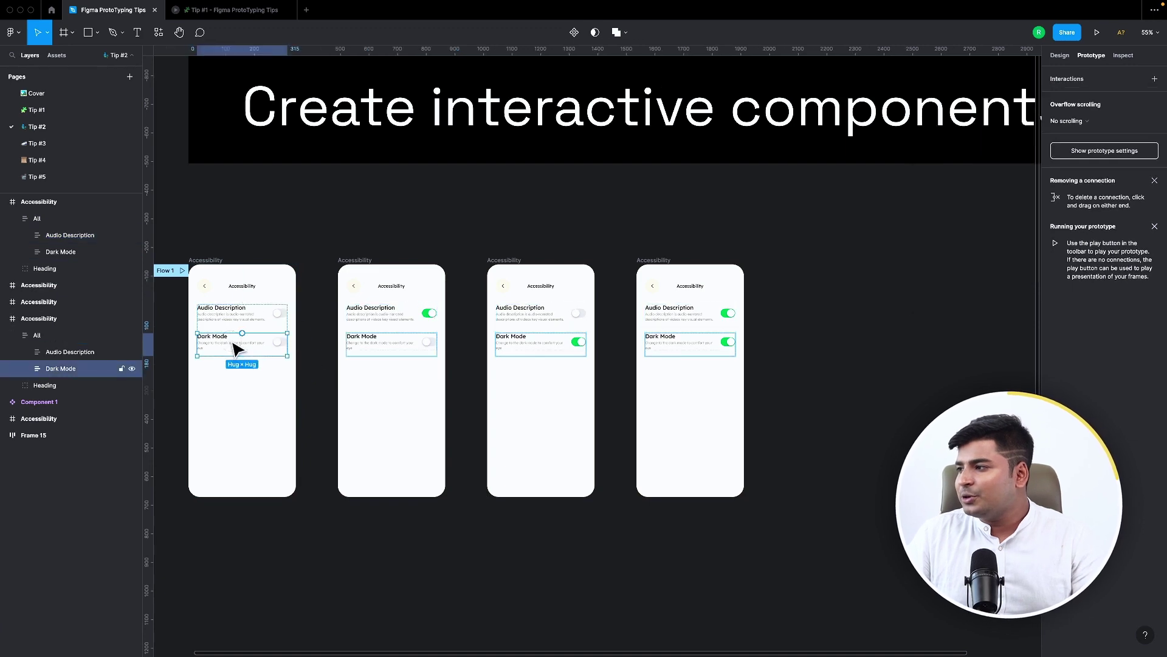
drag(287, 341, 669, 377)
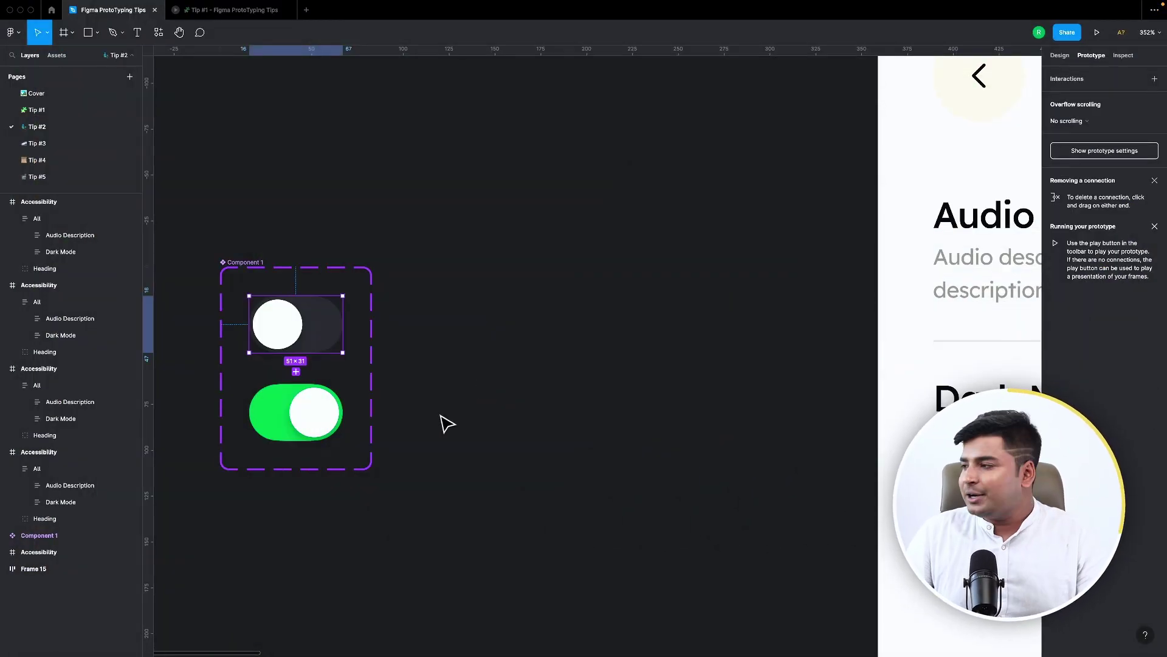
Step: Make Toggle-OFF change to Toggle-ON on click, and Toggle-ON change back to Toggle-OFF
click(447, 424)
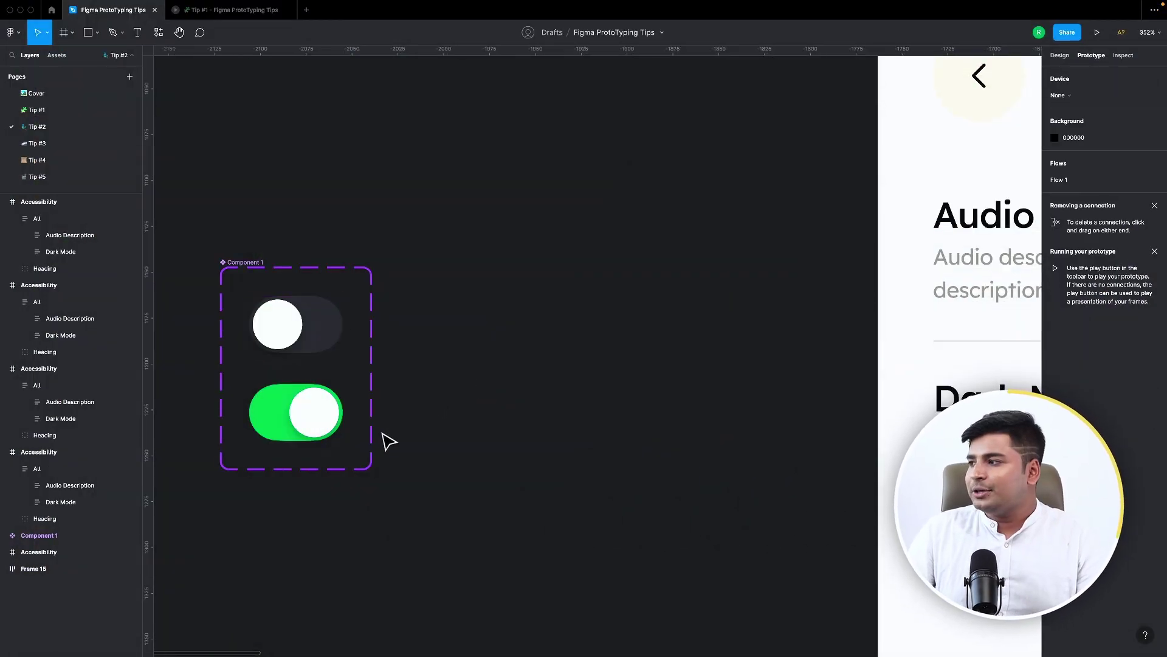
scroll(392, 436, down, 5)
scroll(333, 422, up, 5)
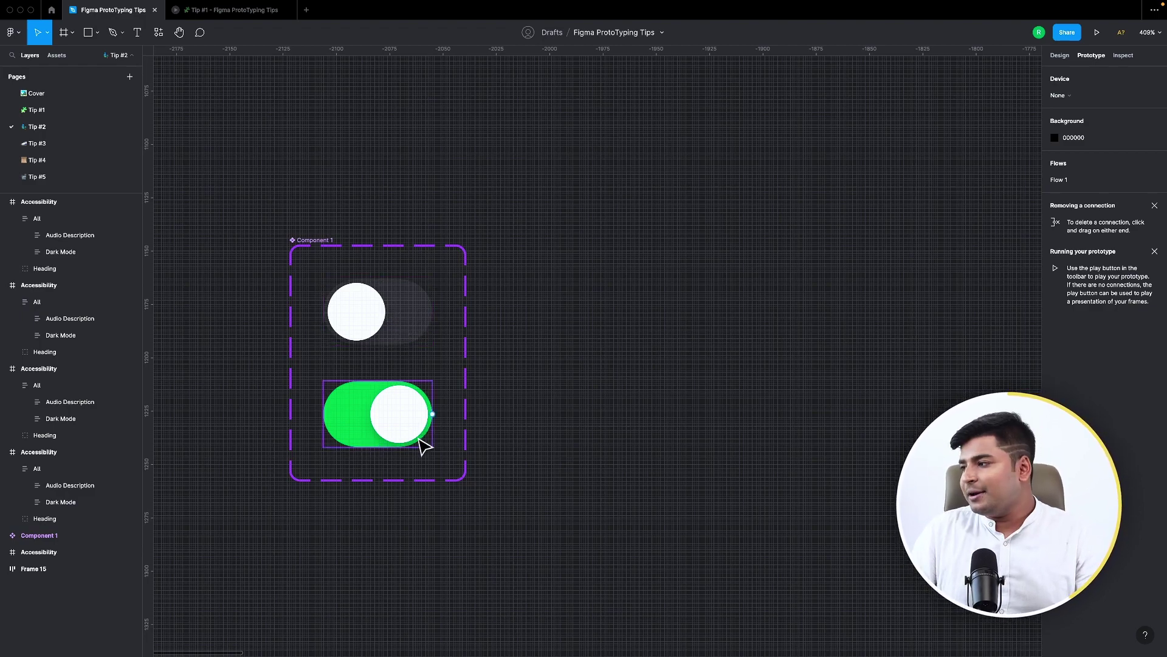
click(411, 322)
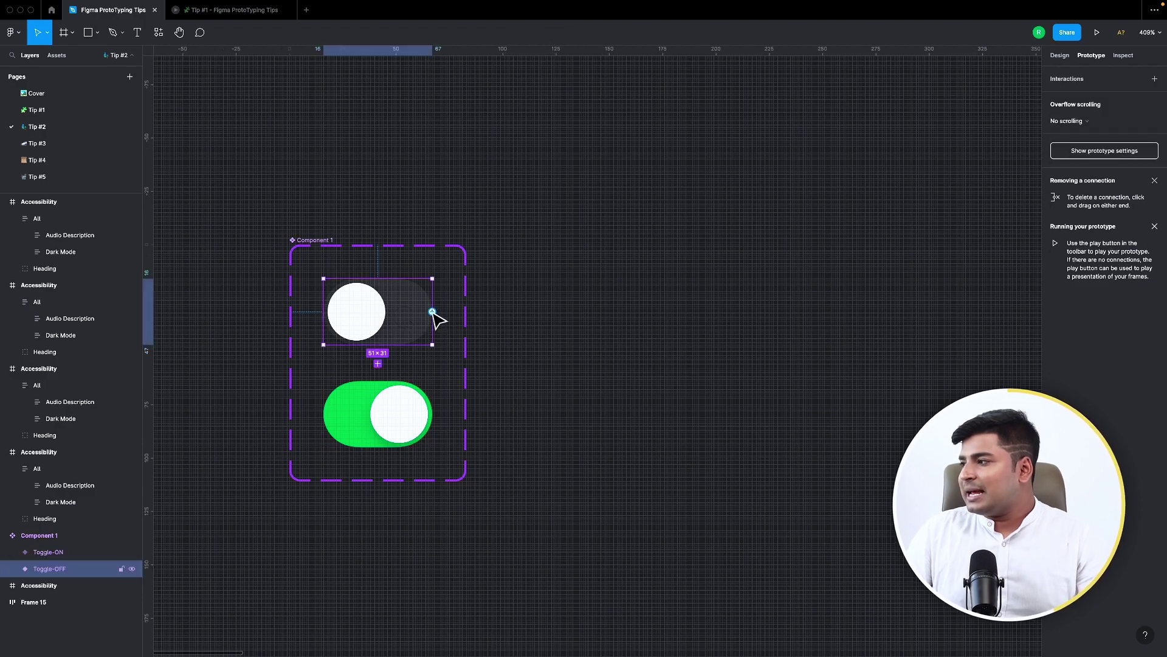
drag(432, 311, 391, 409)
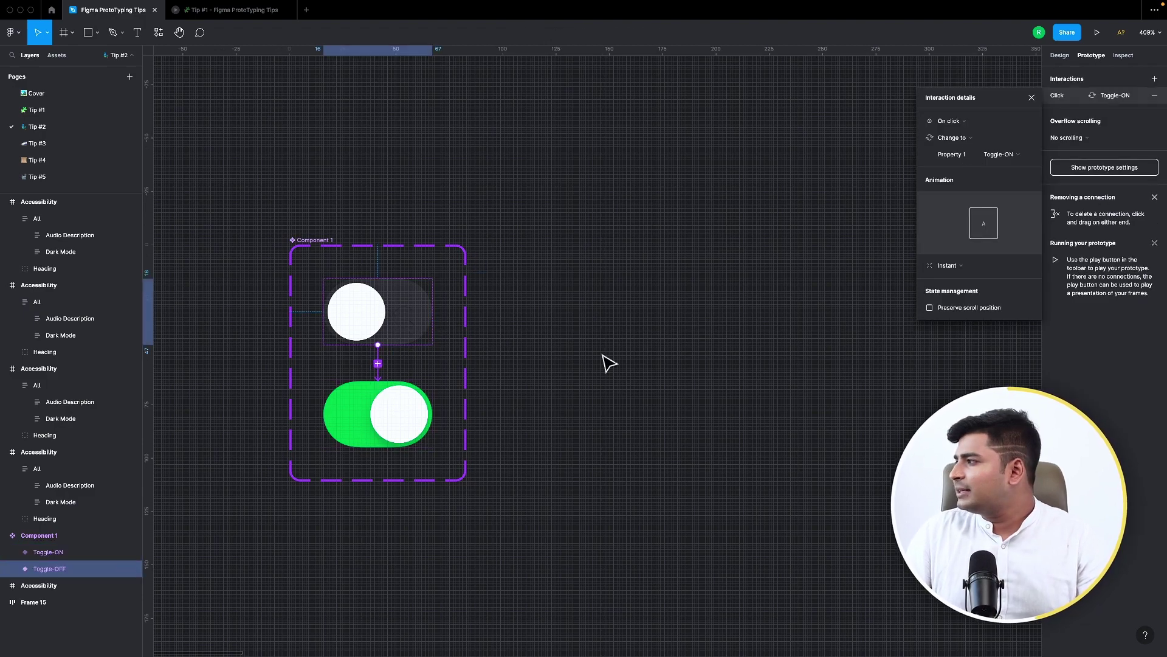
click(403, 422)
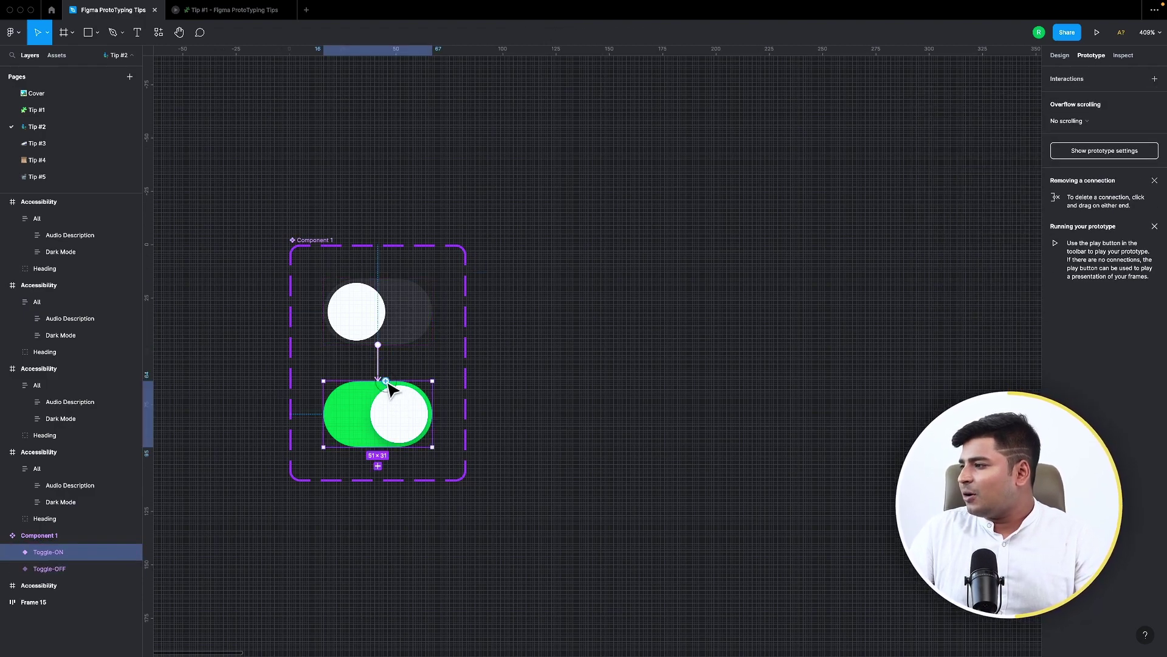
drag(387, 381, 406, 333)
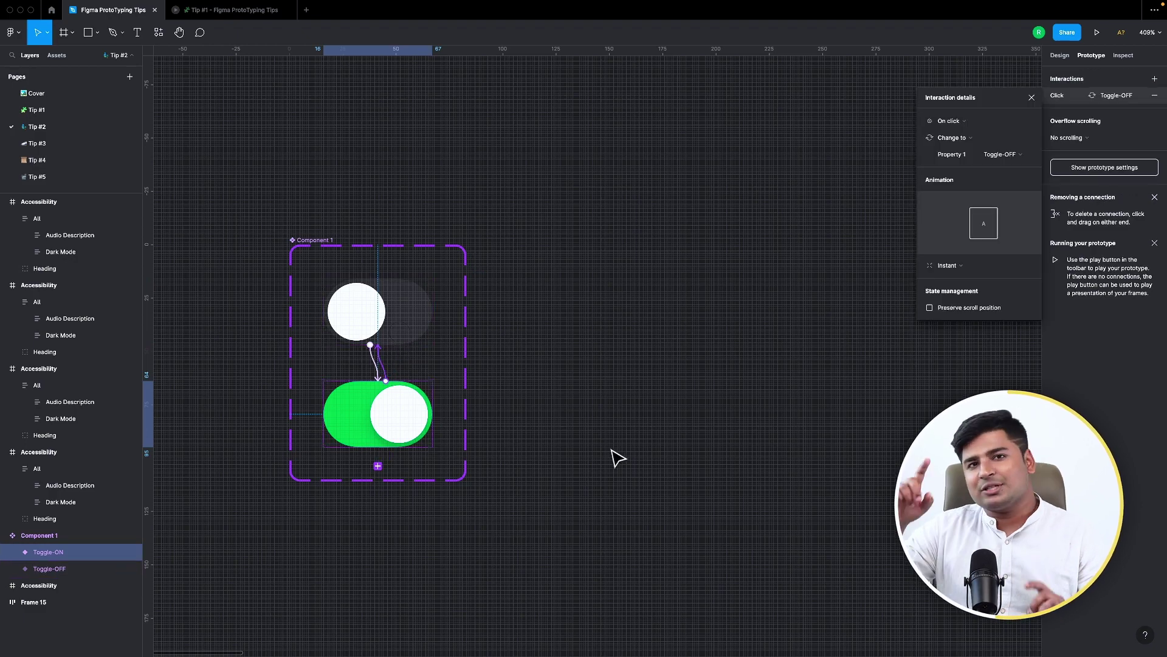
Step: Paste copies of the Toggle-OFF variant into the Audio Description and Dark Mode rows
scroll(615, 457, down, 6)
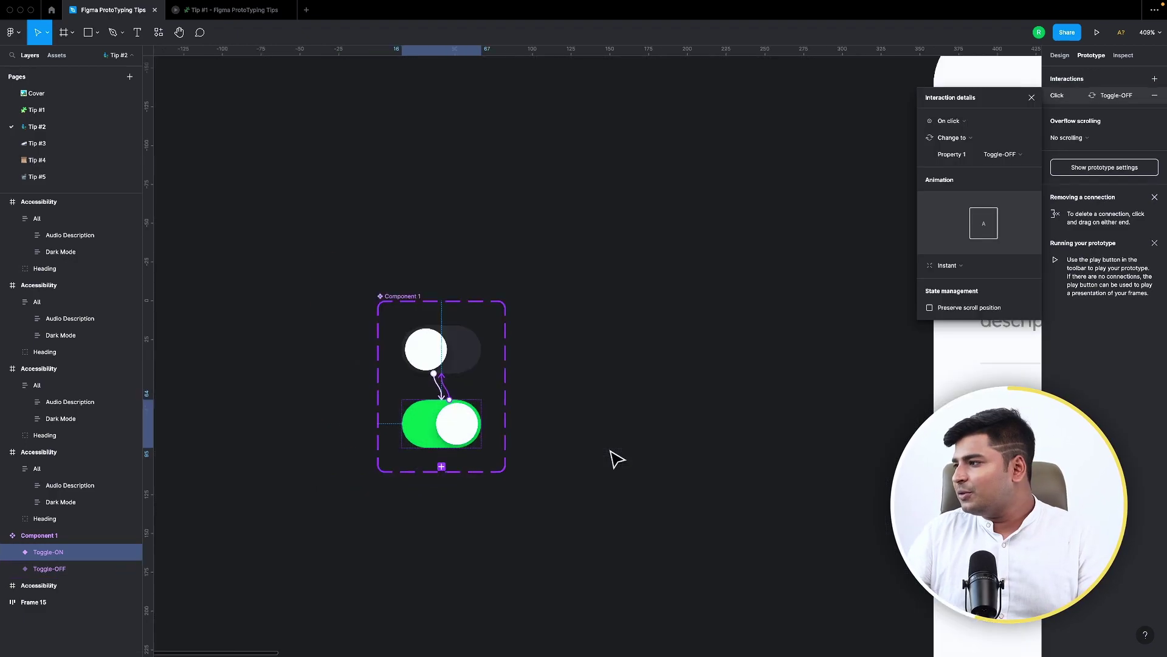
click(282, 404)
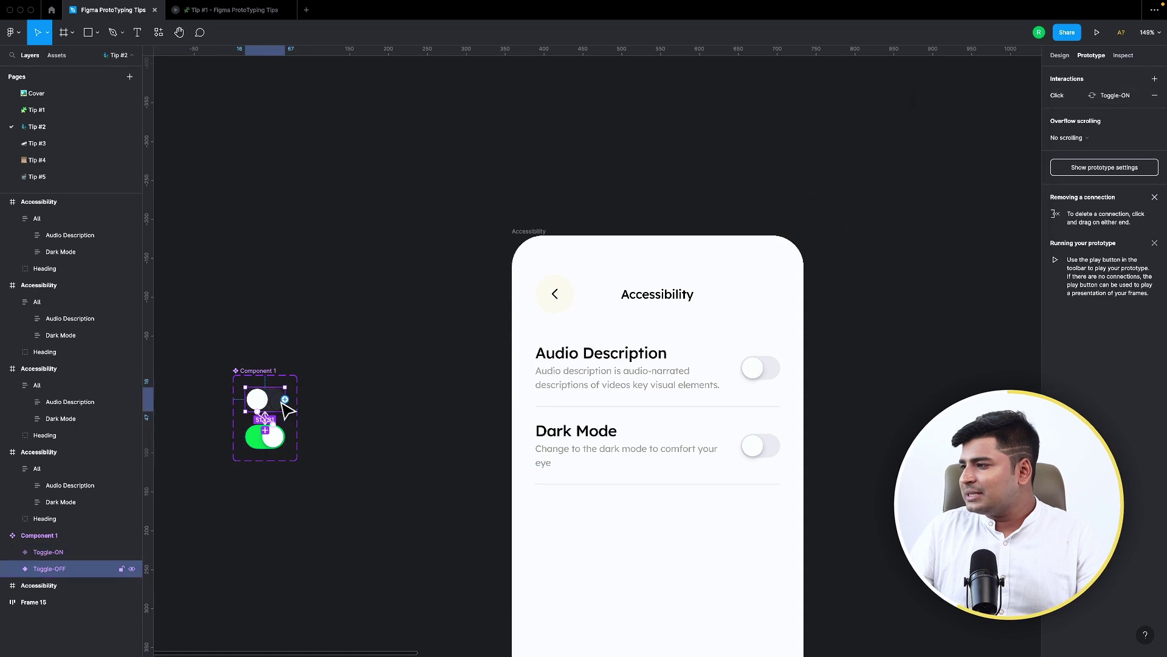
key(super+c)
click(763, 373)
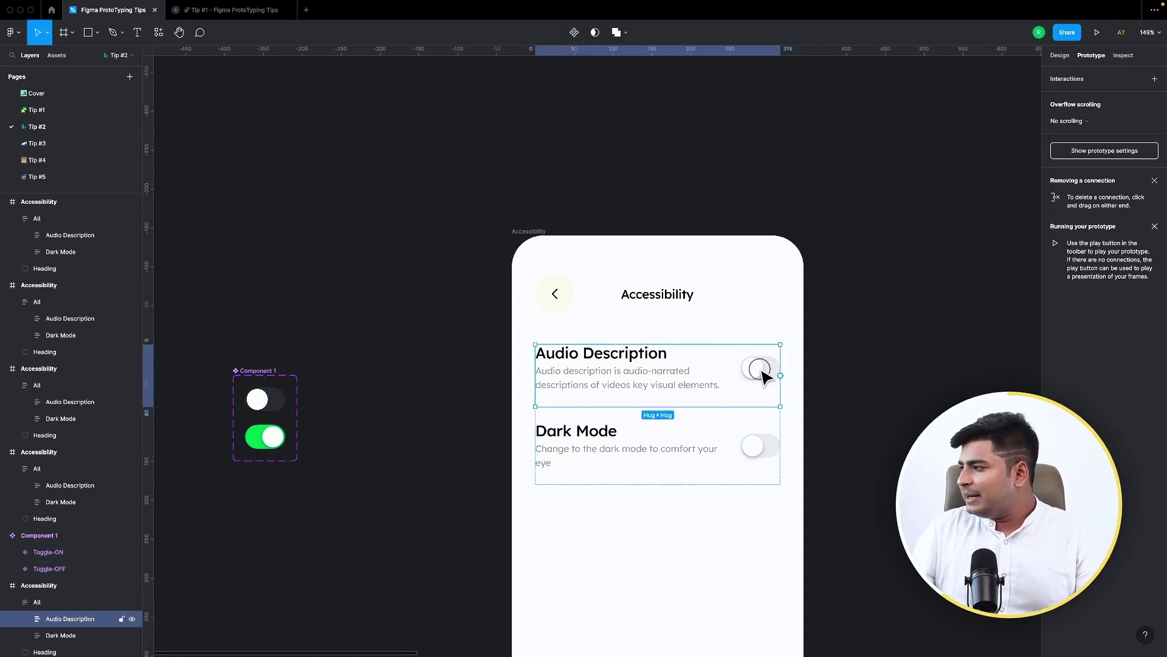
key(super+v)
click(756, 450)
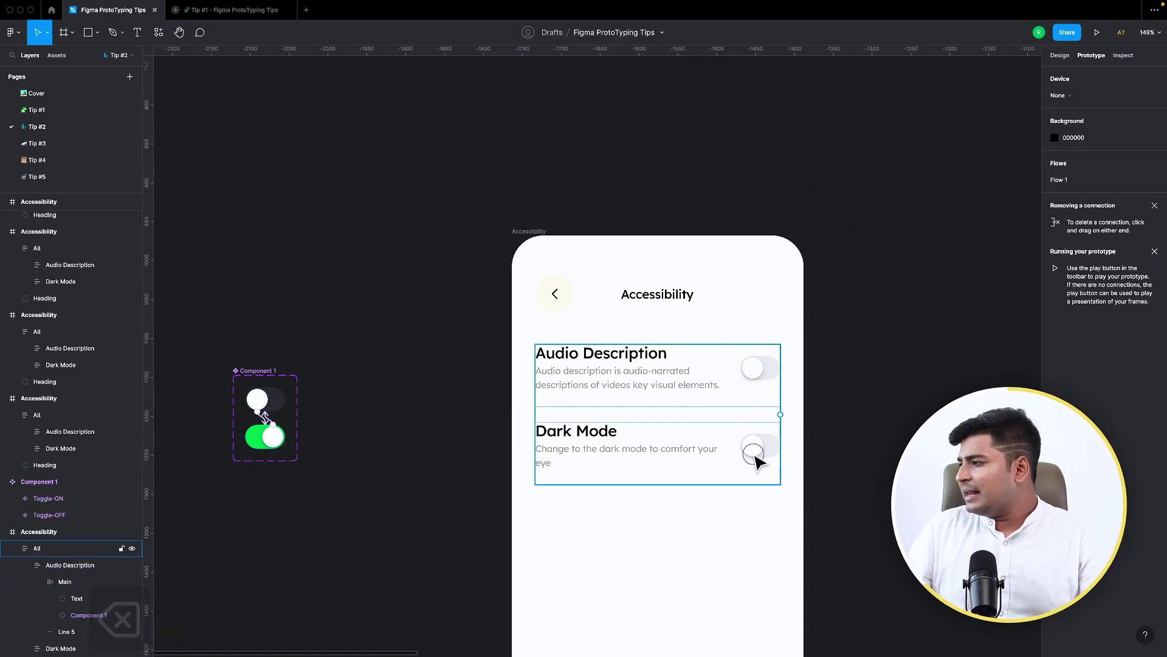
key(super+v)
key(Escape)
key(Escape)
key(Escape)
key(Escape)
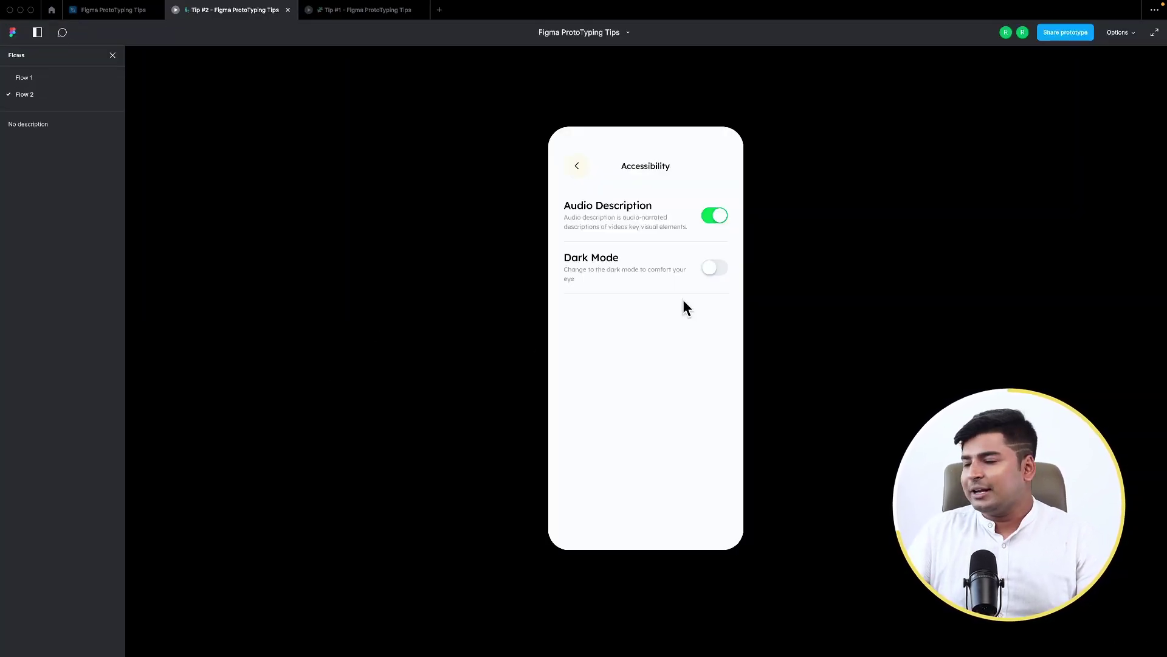
Step: In the running prototype, switch the Dark Mode toggle on and the Audio Description toggle off
click(715, 269)
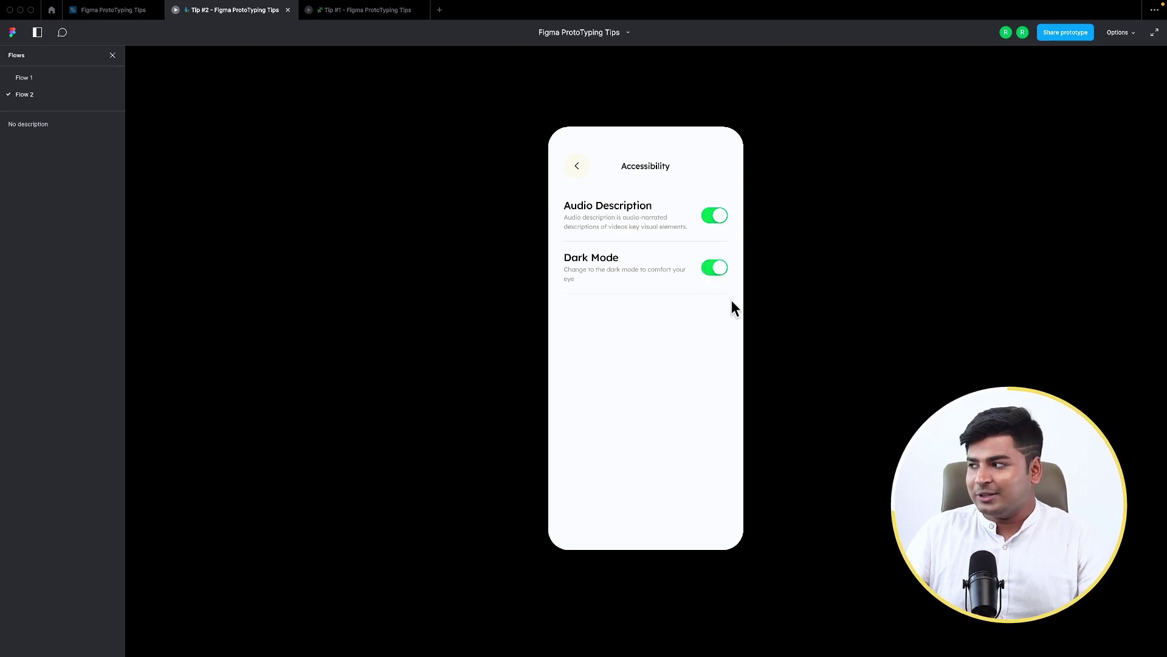
click(716, 217)
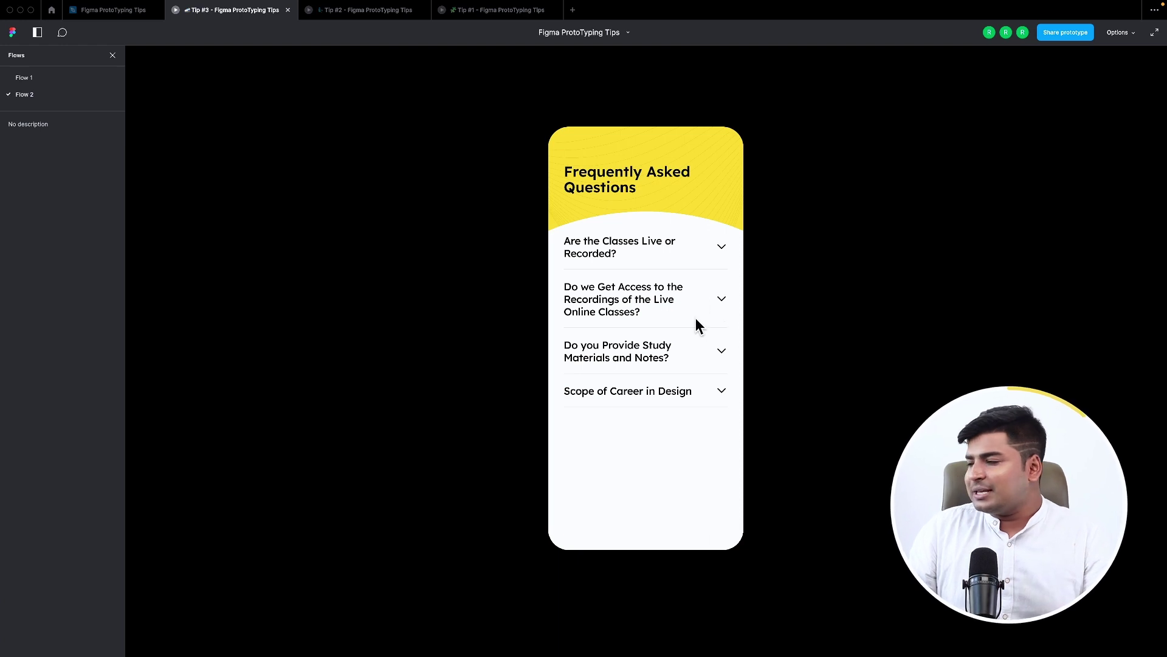
Step: Expand the 'Do you Provide Study Materials and Notes?' question, then return to the FAQ design file
click(669, 319)
click(717, 348)
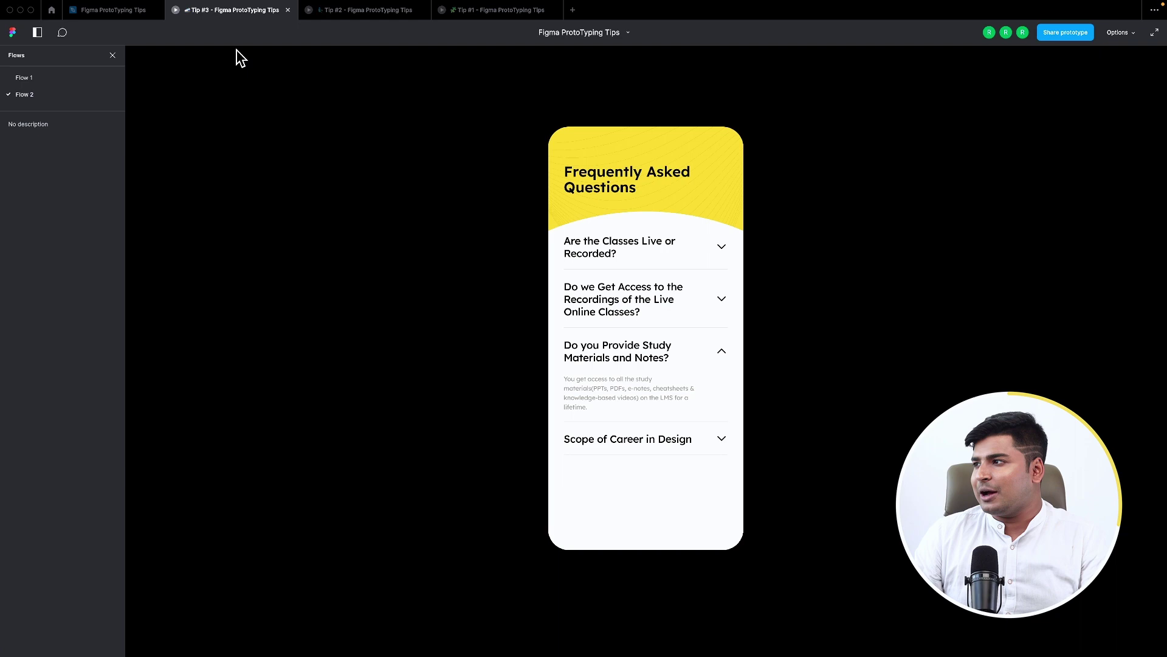
click(121, 10)
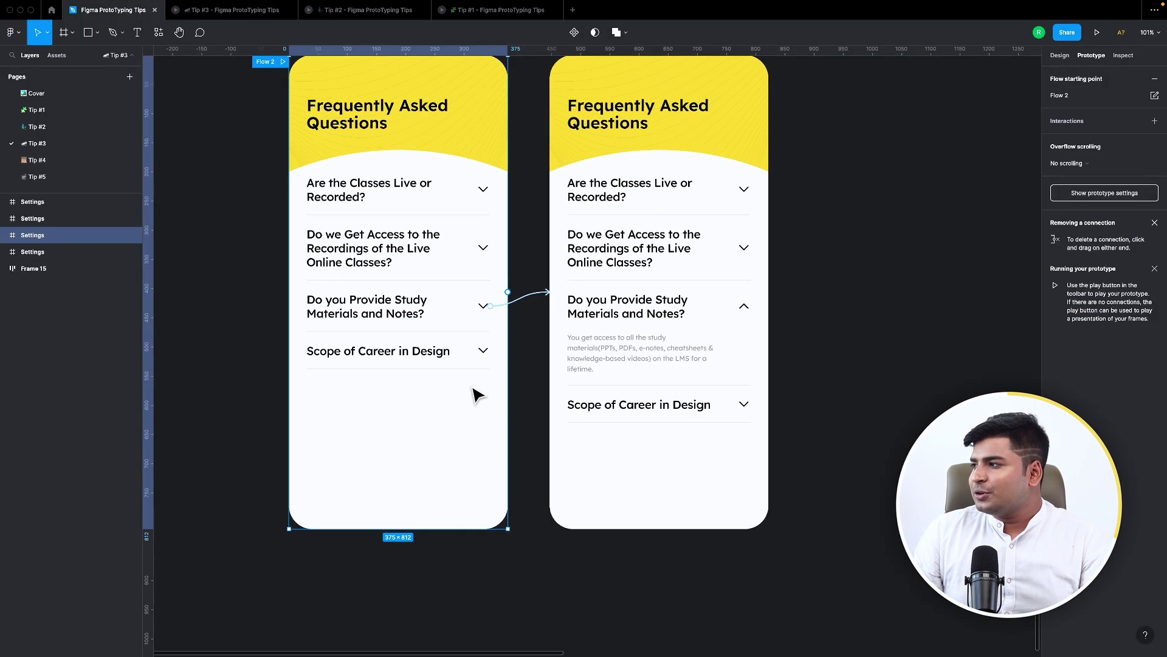
scroll(474, 395, up, 2)
Step: Link the FAQ question list to the expanded study-materials screen and test expanding it
click(416, 214)
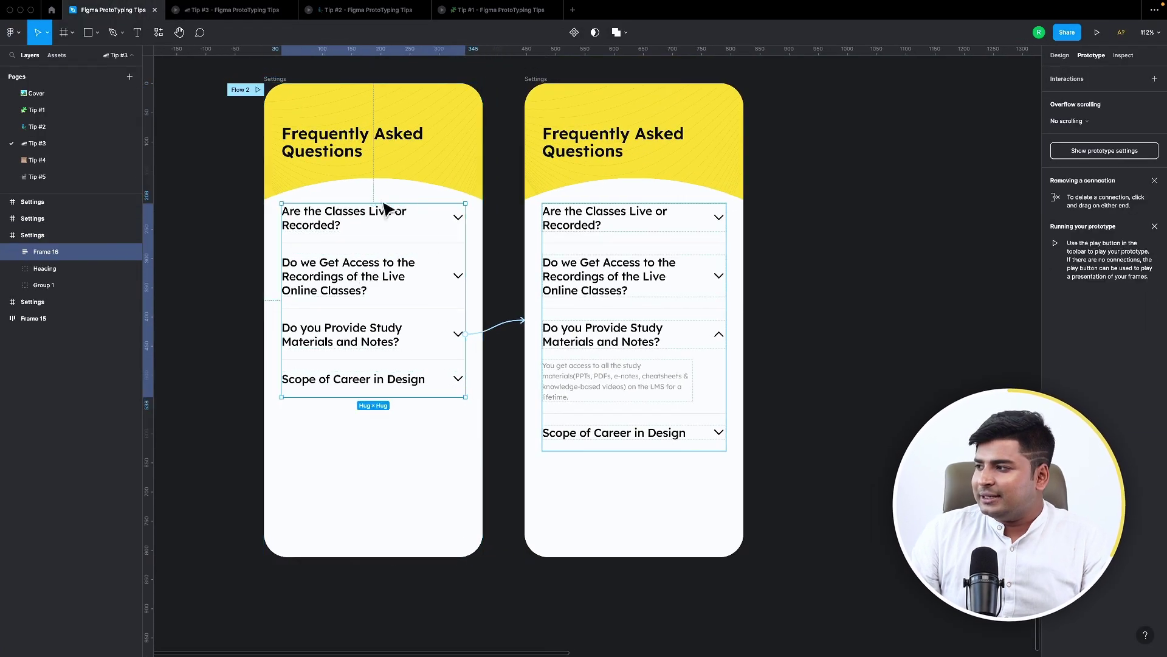
scroll(355, 328, left, 2)
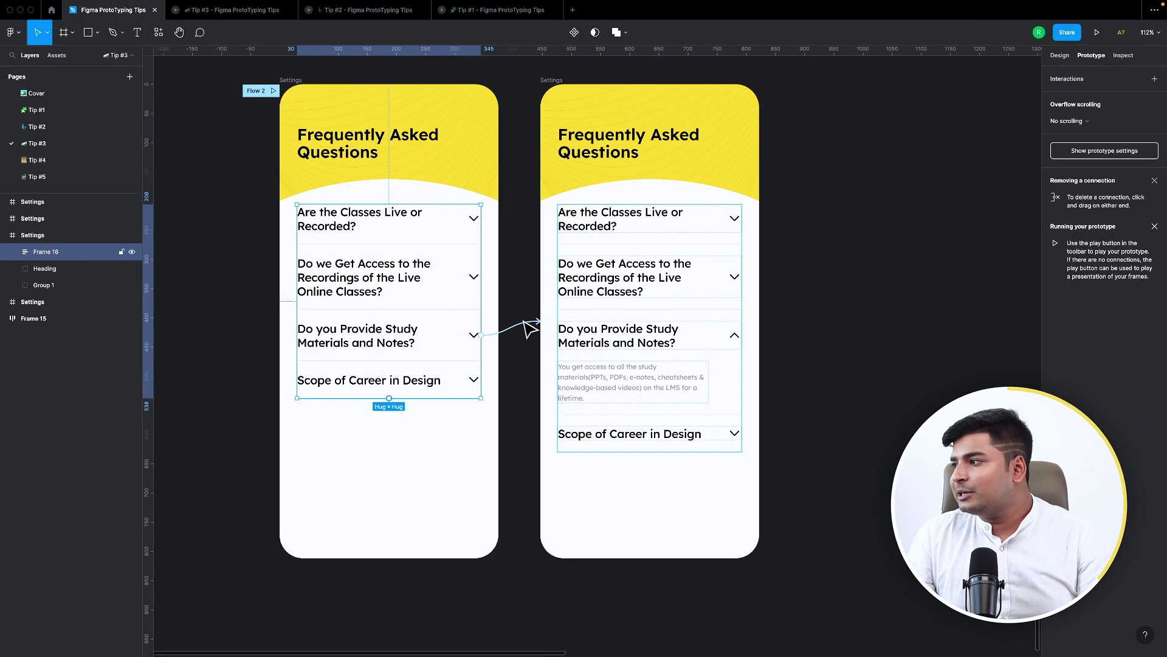
drag(529, 329, 560, 334)
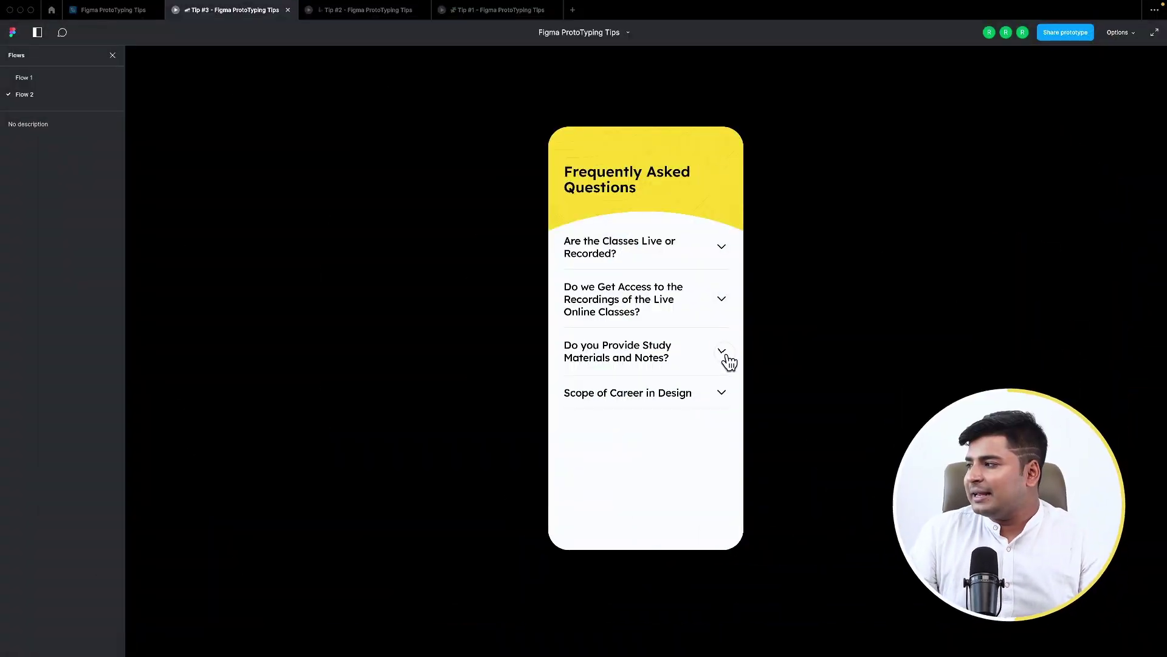
click(722, 354)
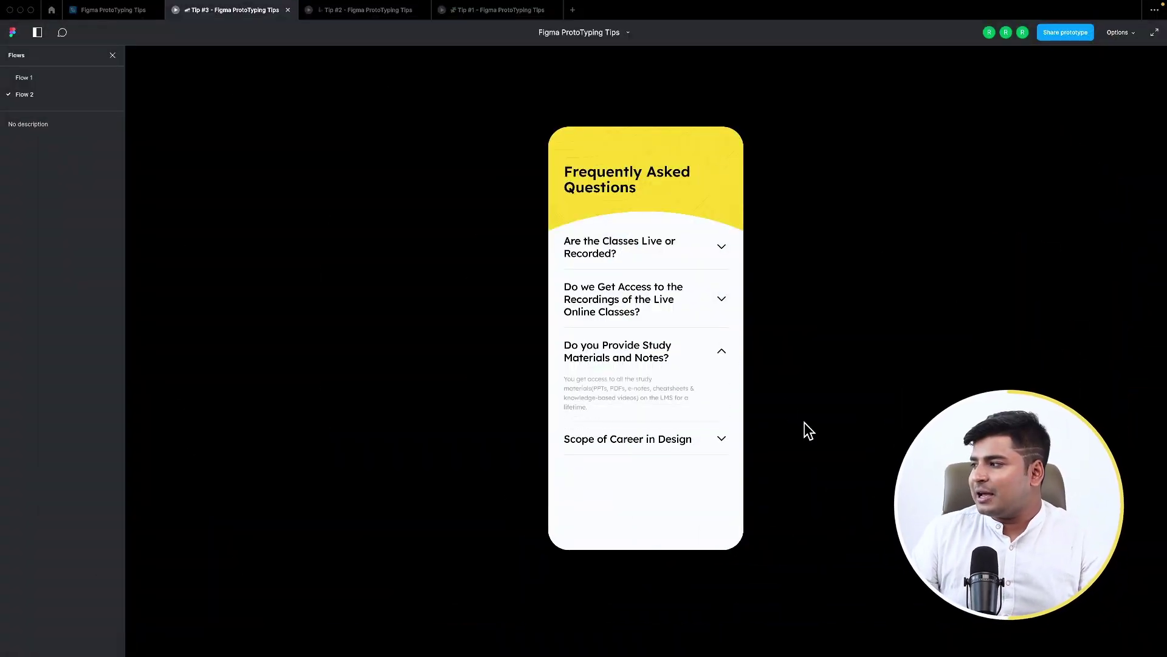
Step: Retest Flow 1, then add a click interaction to the expanded frame's study-materials row
click(115, 10)
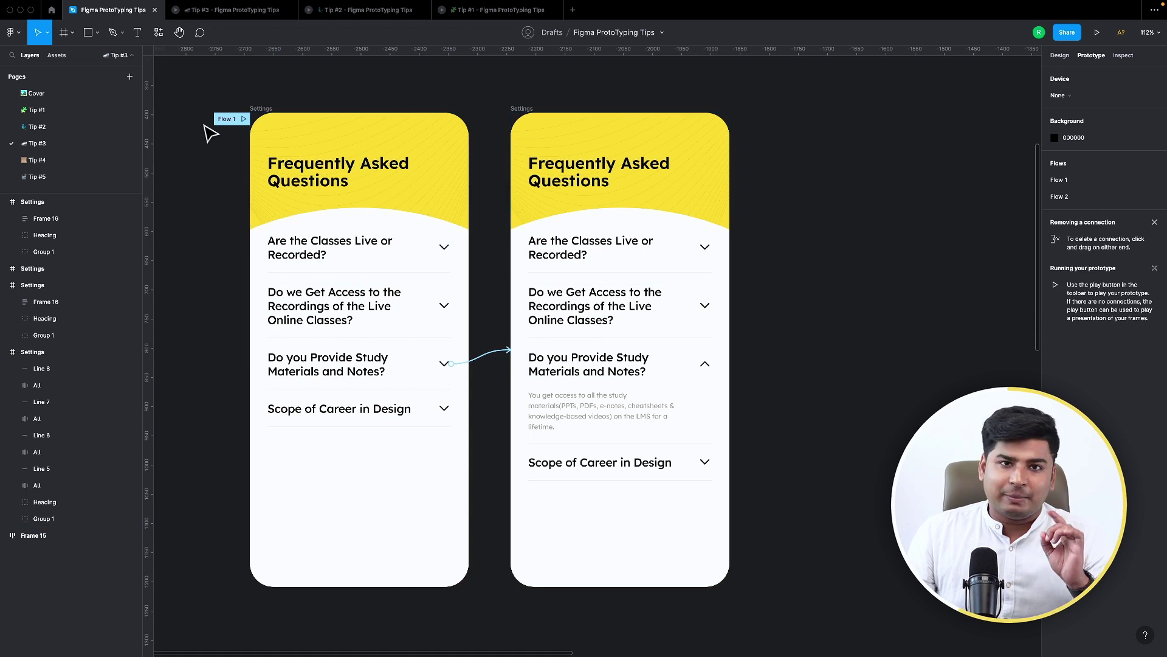
click(244, 119)
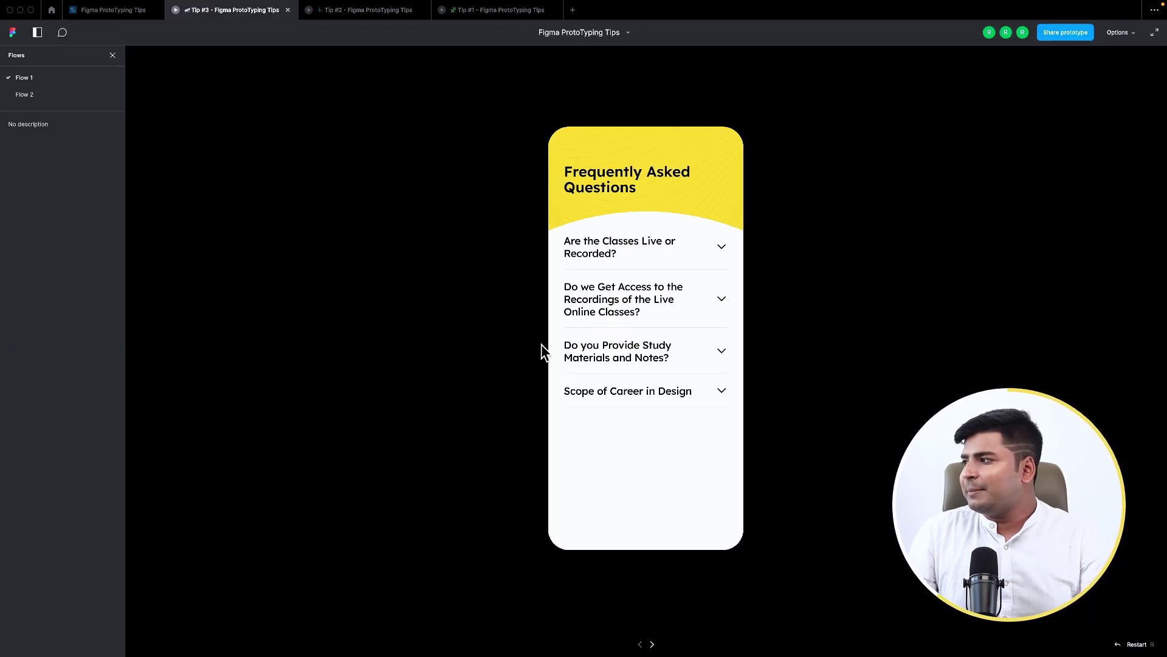
click(723, 352)
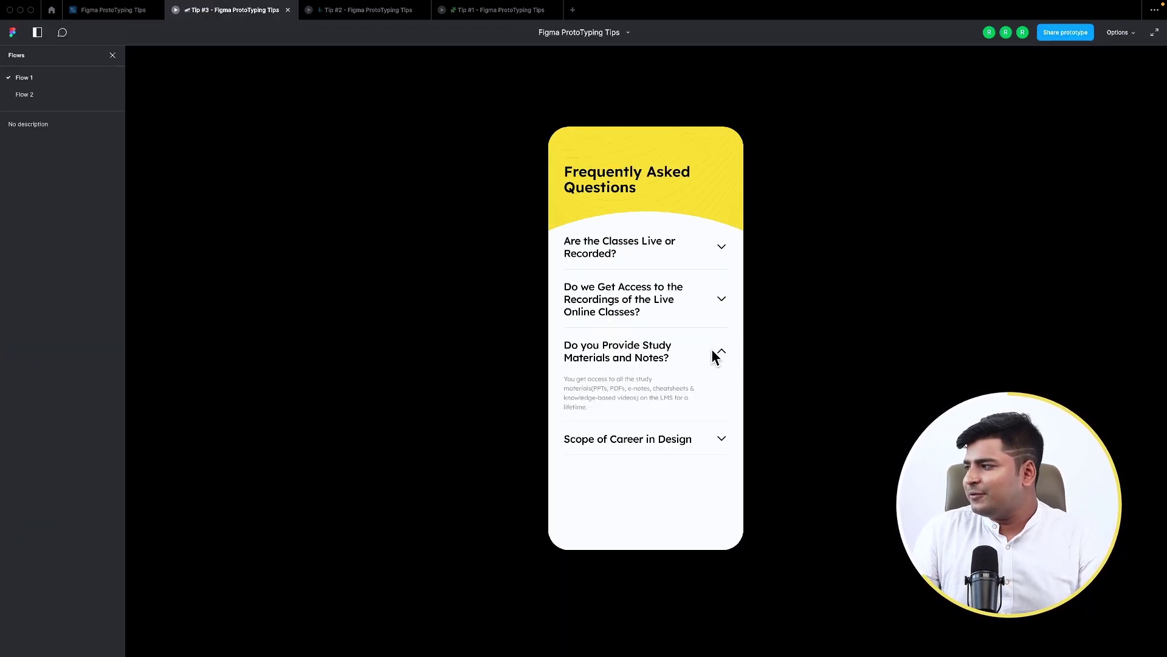
click(108, 17)
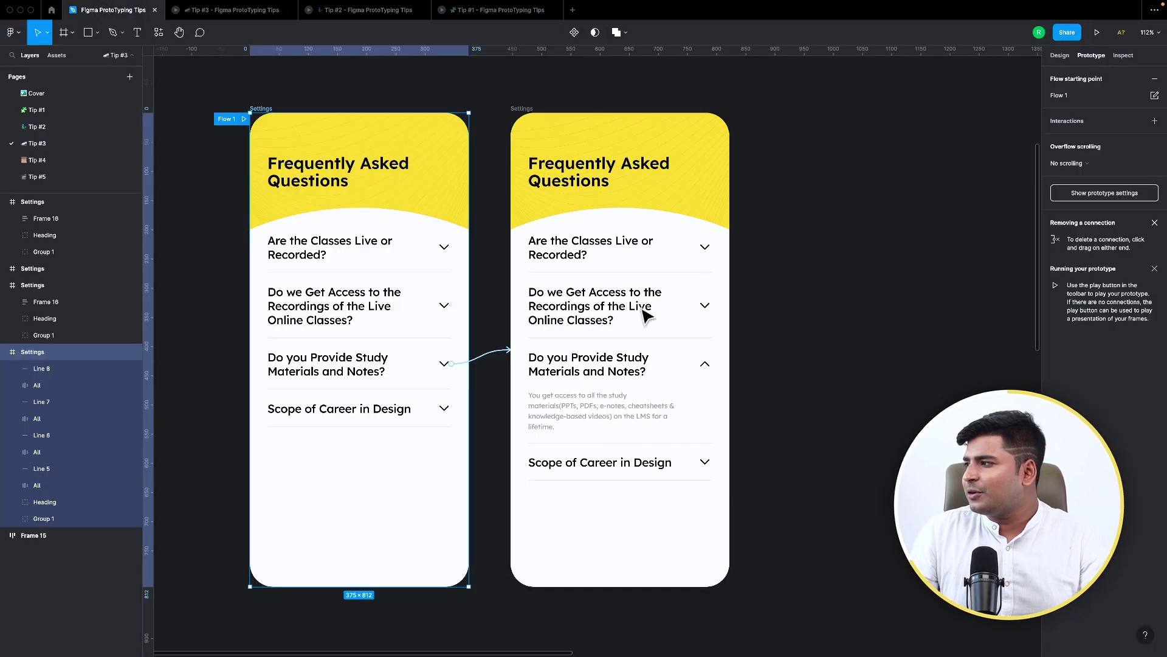
click(715, 368)
drag(712, 363, 774, 203)
key(ctrl+Tab)
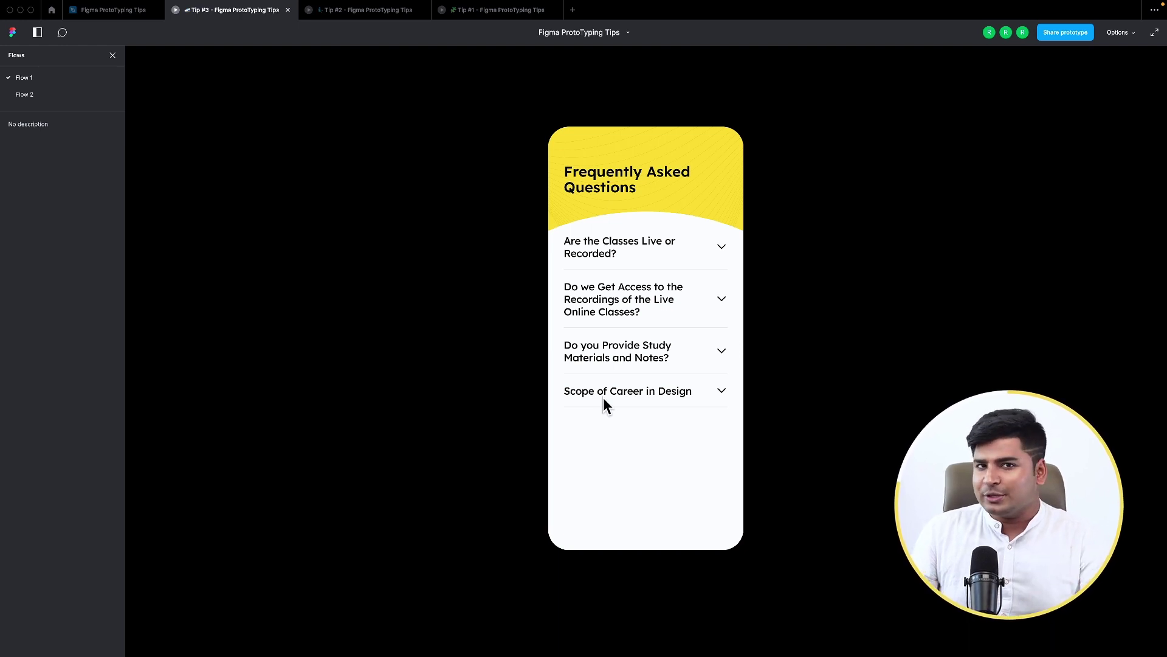
Step: Expand and collapse the study-materials question, then preview Flow 2 of the FAQ prototype
click(721, 356)
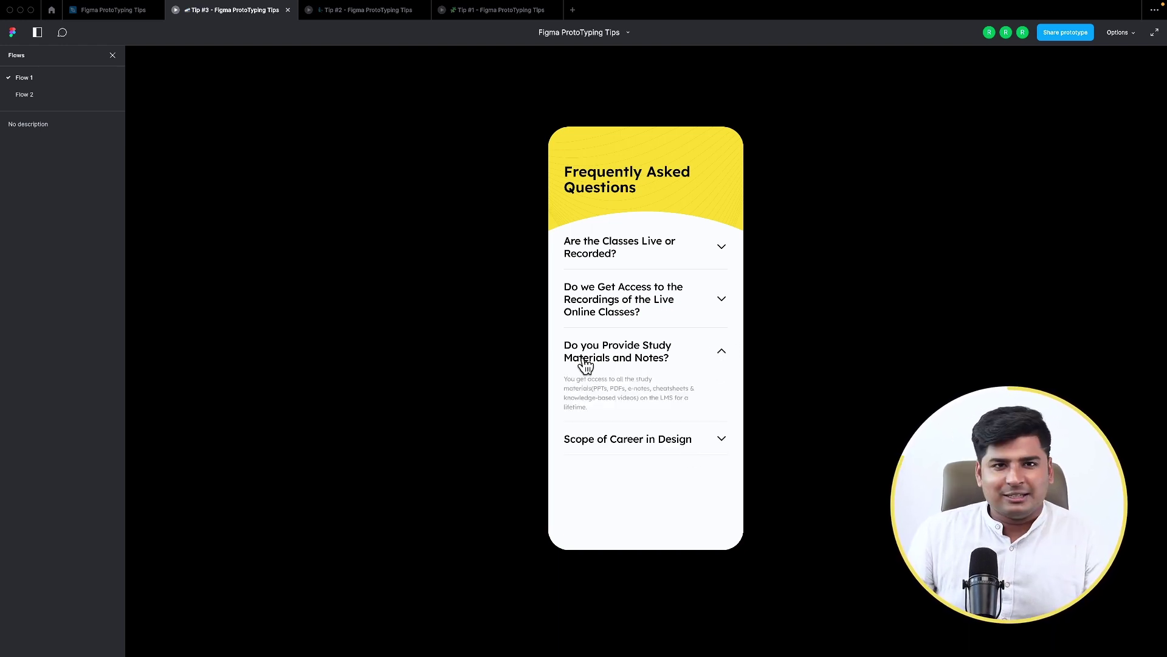
click(722, 357)
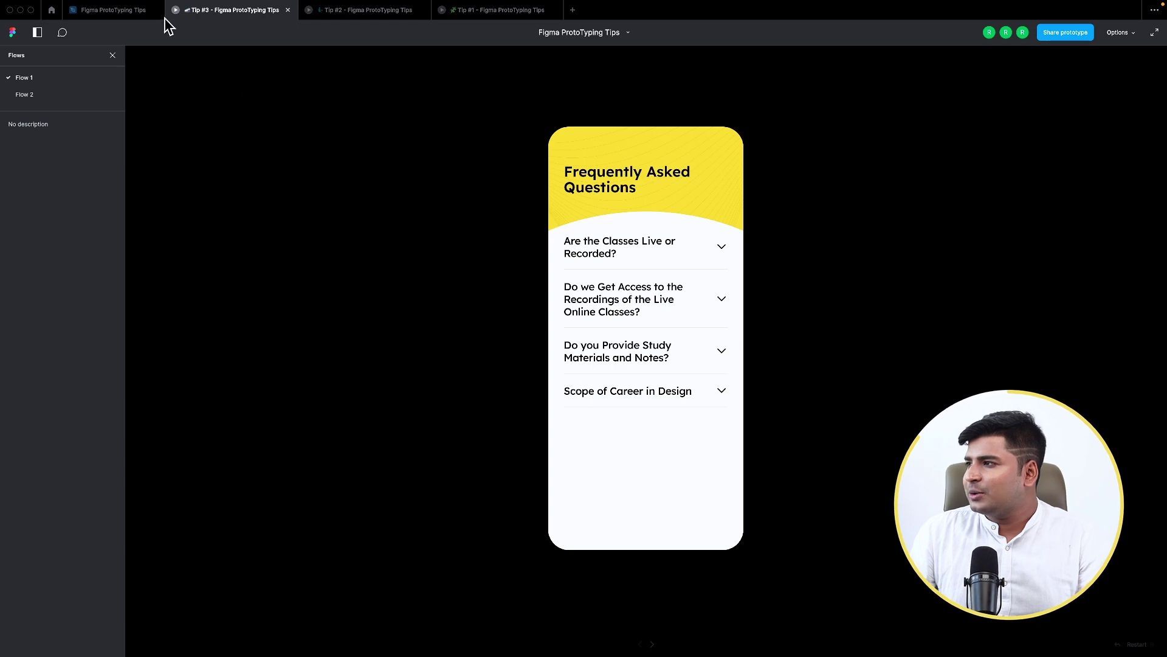
click(125, 11)
scroll(636, 500, up, 5)
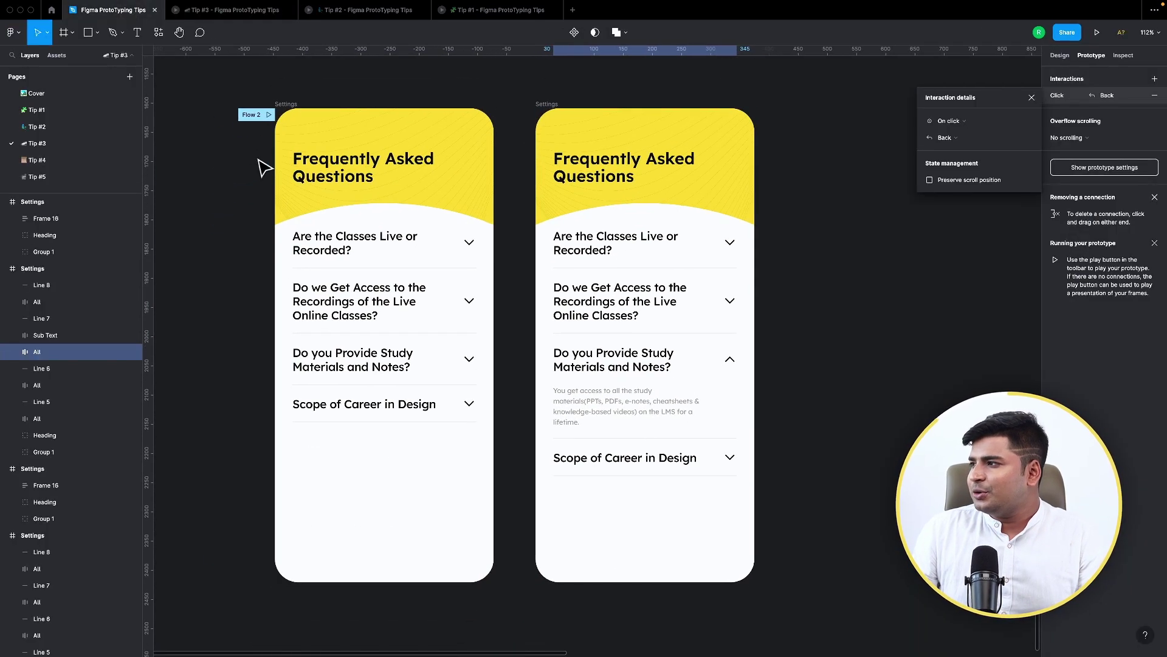
click(269, 115)
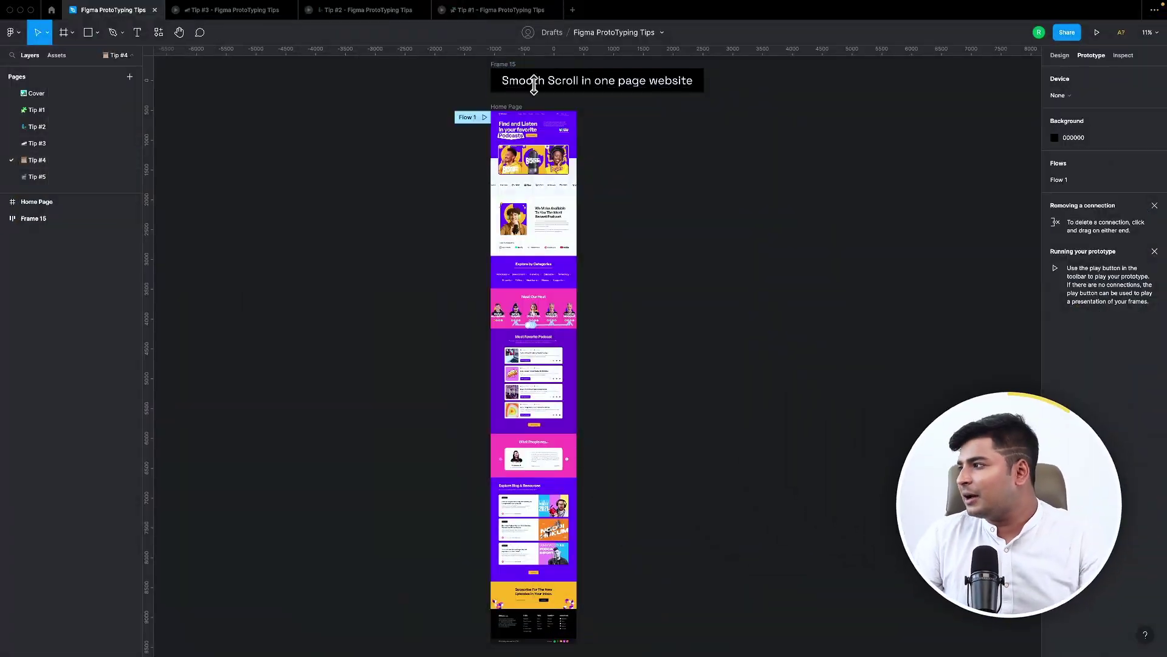
Step: Select the podcast Home Page frame and scroll through it to inspect the page
click(516, 111)
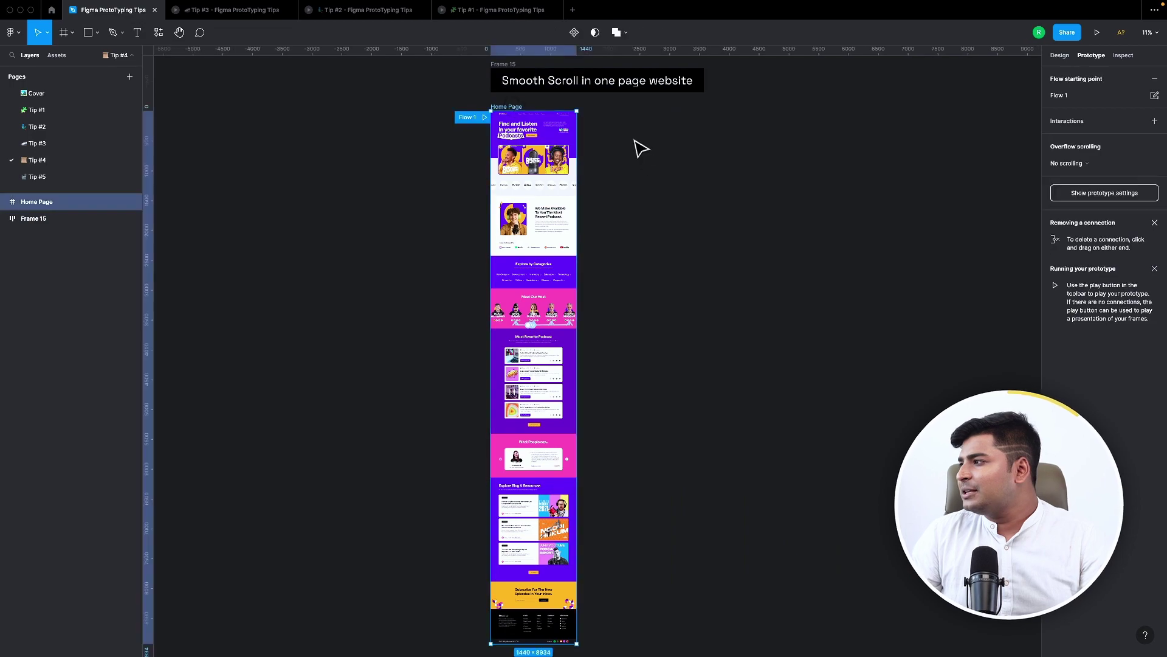
scroll(521, 111, up, 10)
scroll(529, 426, down, 5)
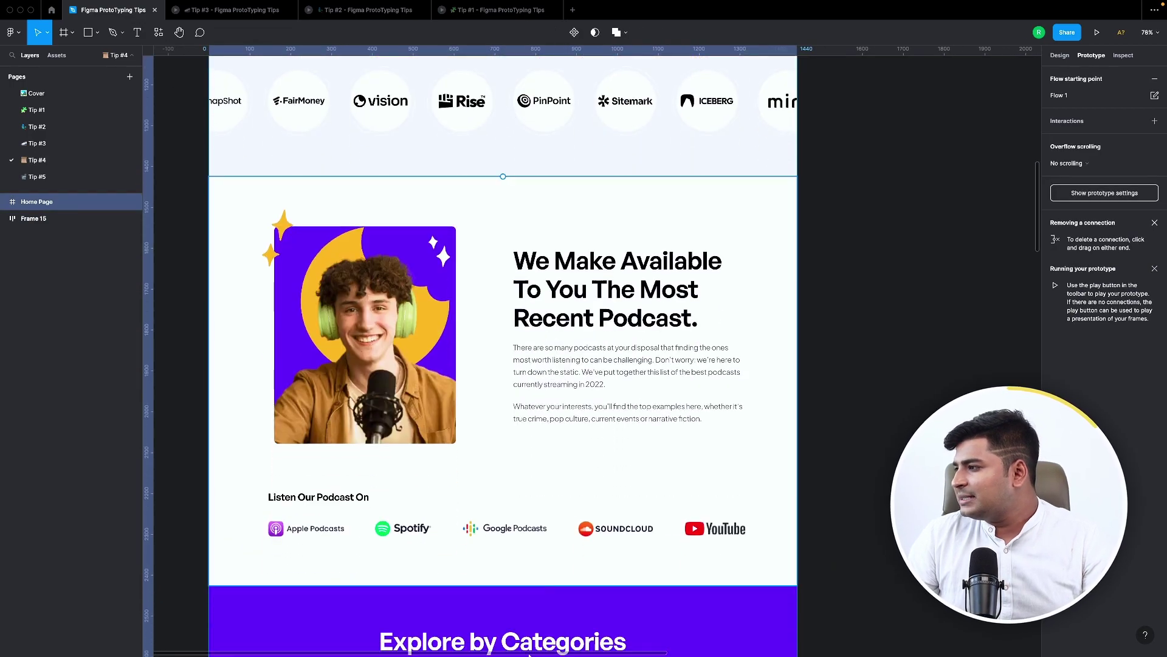
scroll(311, 368, down, 5)
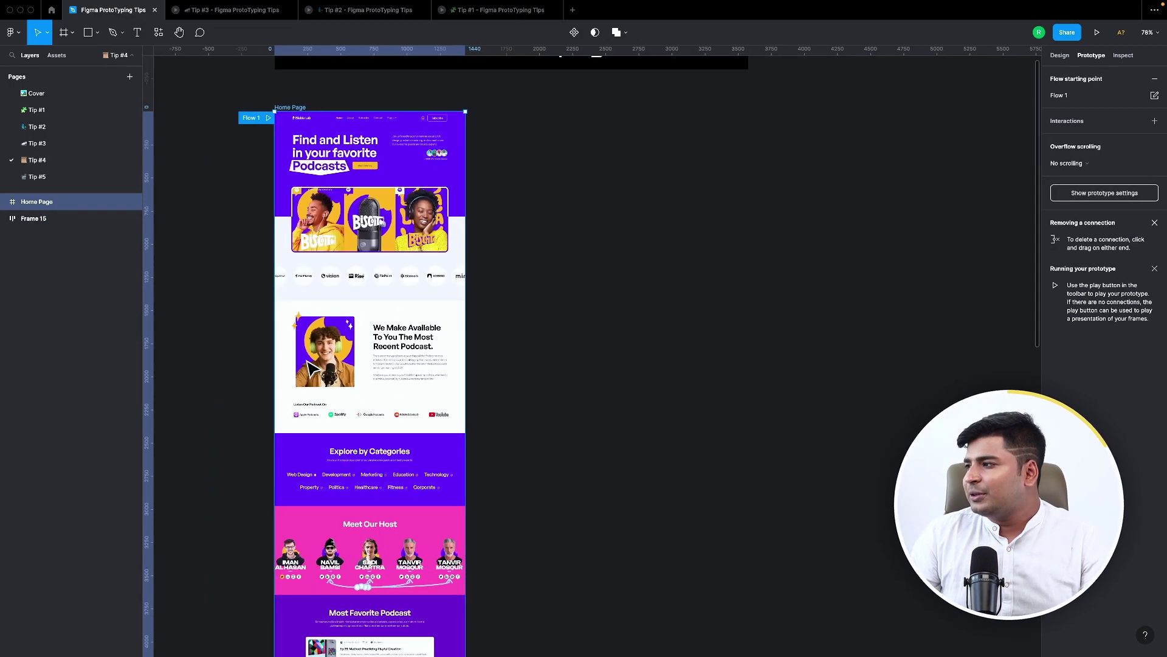
scroll(443, 104, up, 3)
scroll(444, 104, up, 5)
Step: Connect the About link in the navigation menu to the About Us Section
click(415, 123)
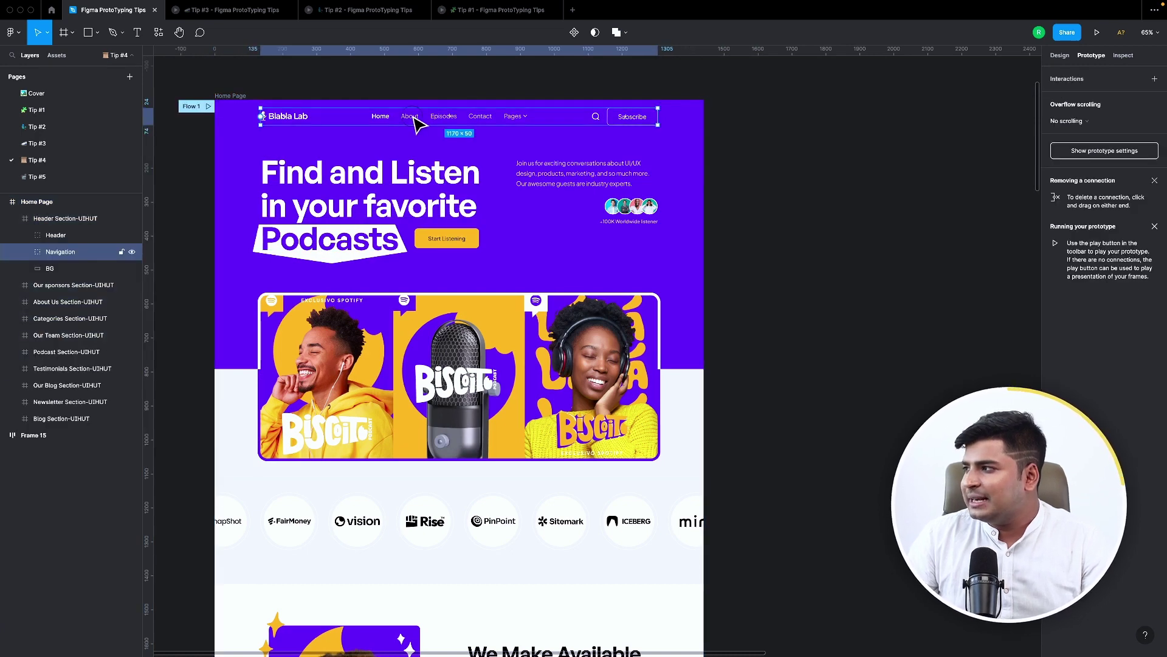
double_click(416, 124)
double_click(415, 123)
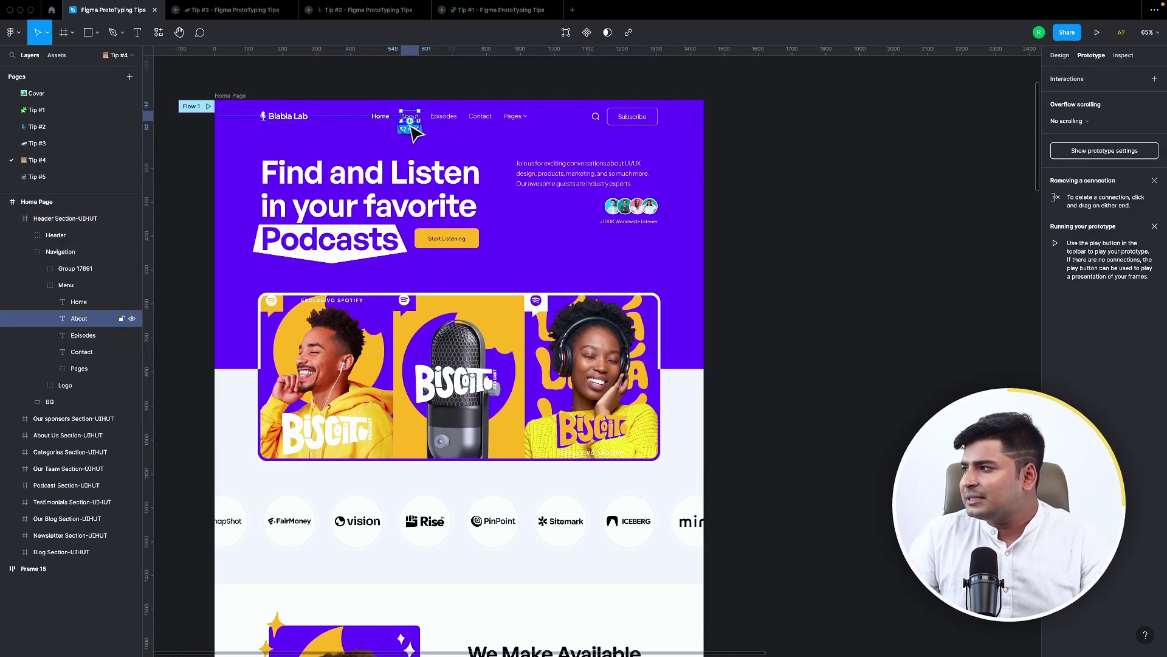
drag(415, 131, 427, 514)
scroll(392, 592, down, 3)
scroll(523, 365, down, 3)
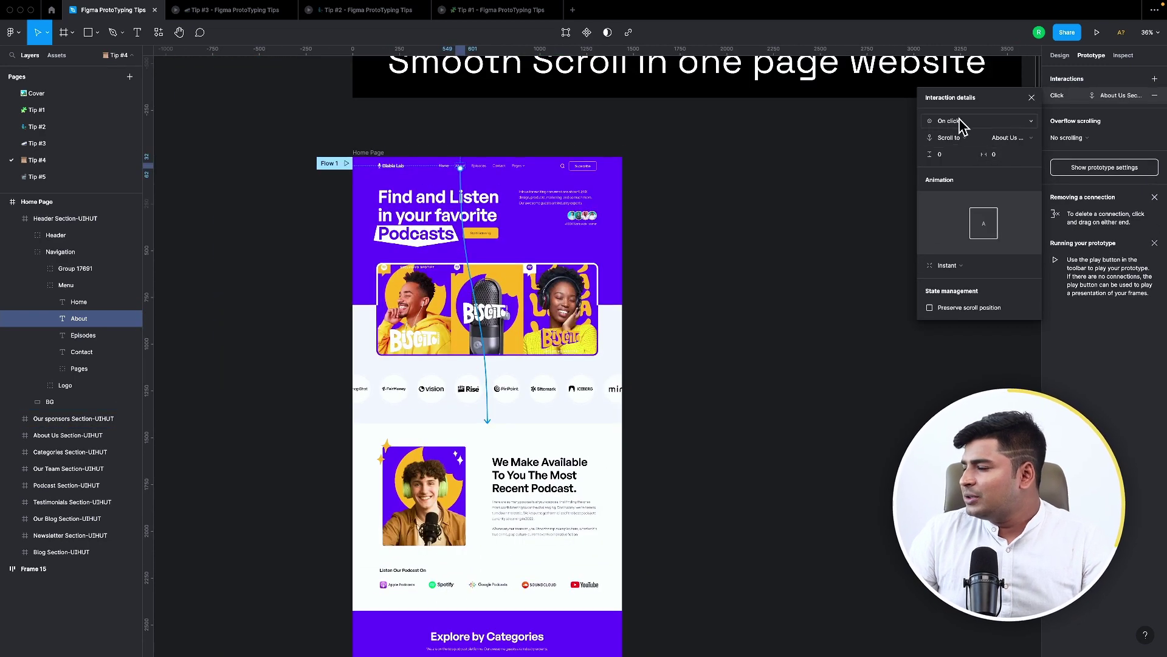
Step: Set the scroll to -90 Y offset, Animate, Ease in and out, 800ms, then play Flow 1
click(952, 155)
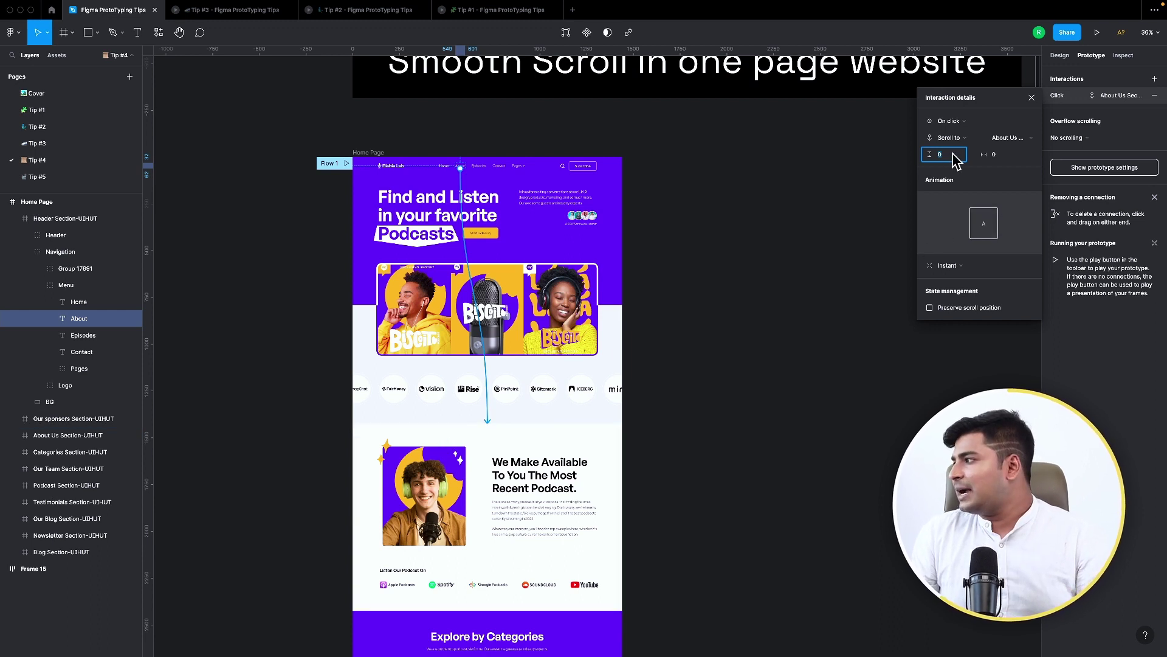
text(-90)
key(Return)
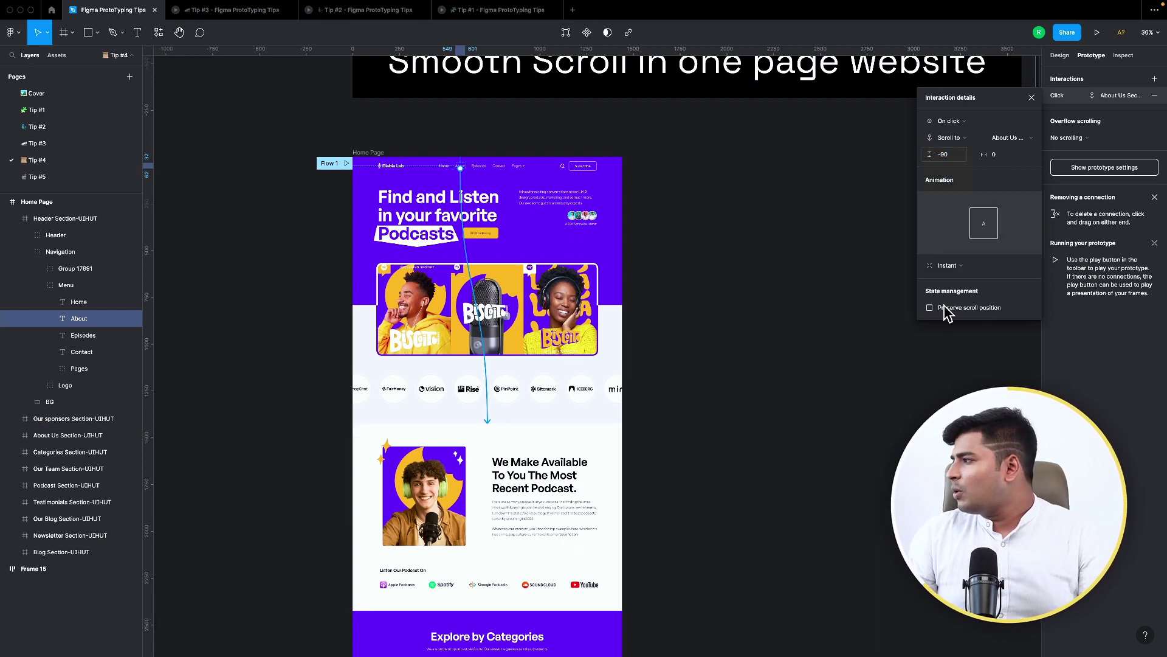
click(950, 271)
click(973, 281)
click(970, 283)
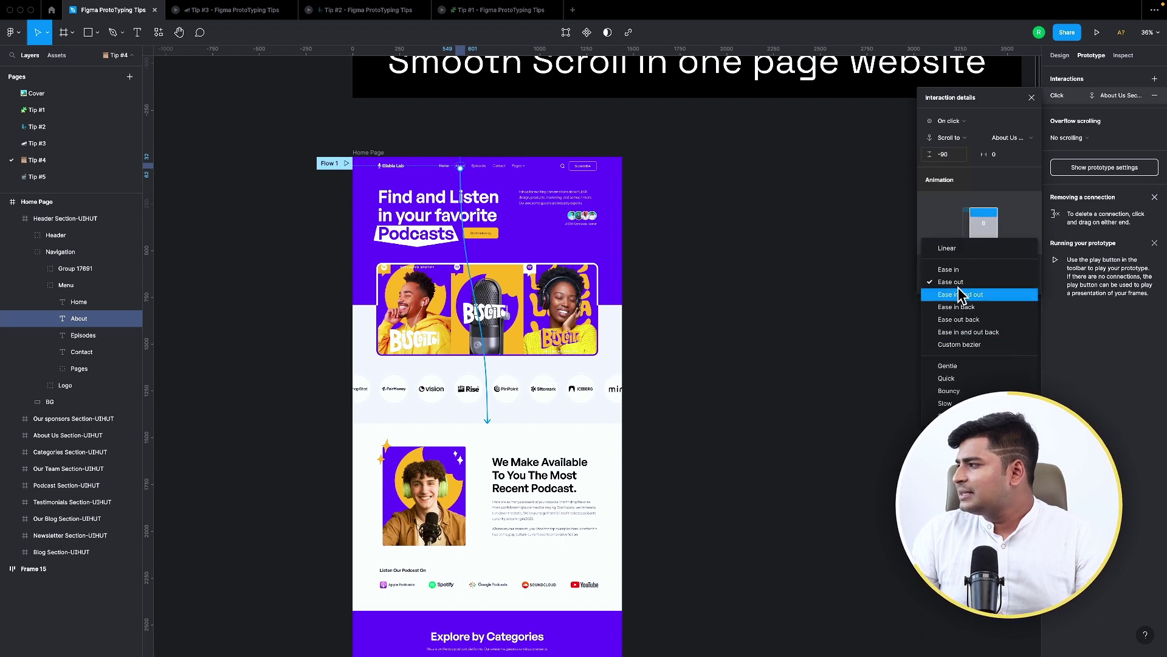
click(973, 302)
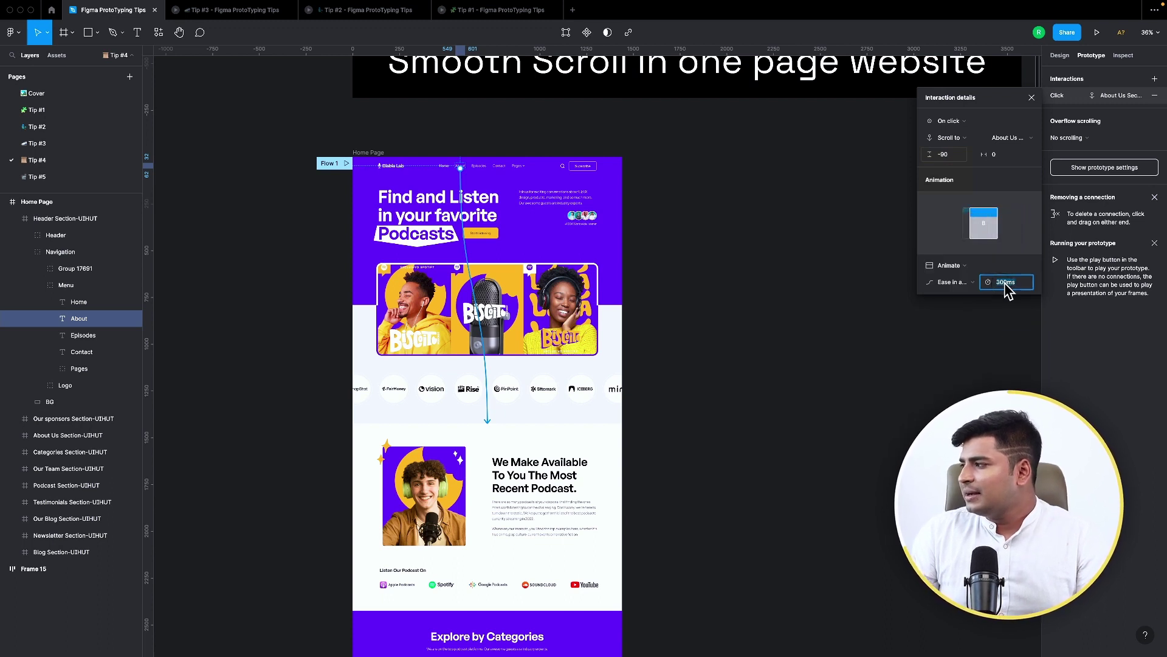
text(800)
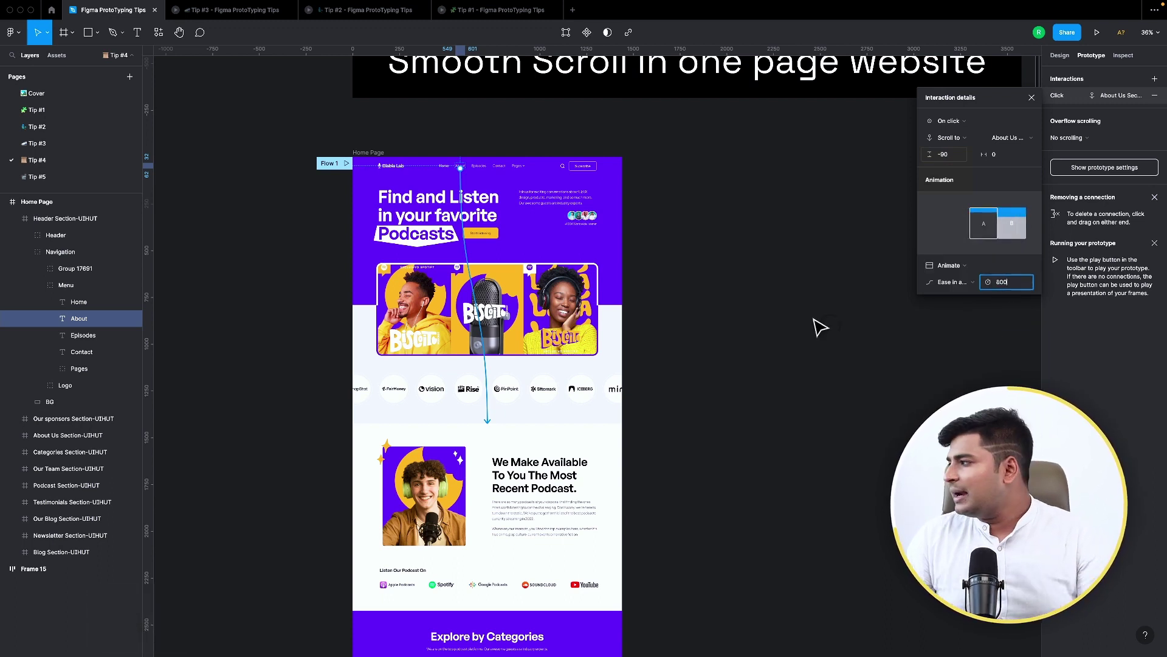
click(815, 325)
click(345, 163)
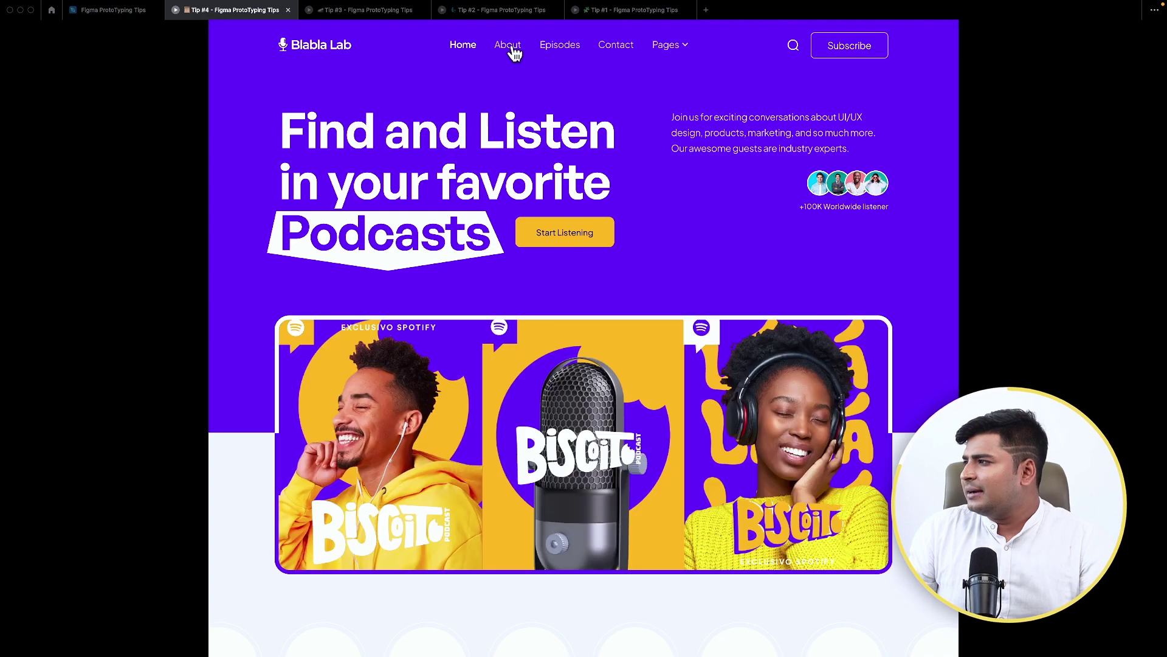
Step: Click About in the prototype's nav bar to test the smooth scroll to About Us
click(509, 46)
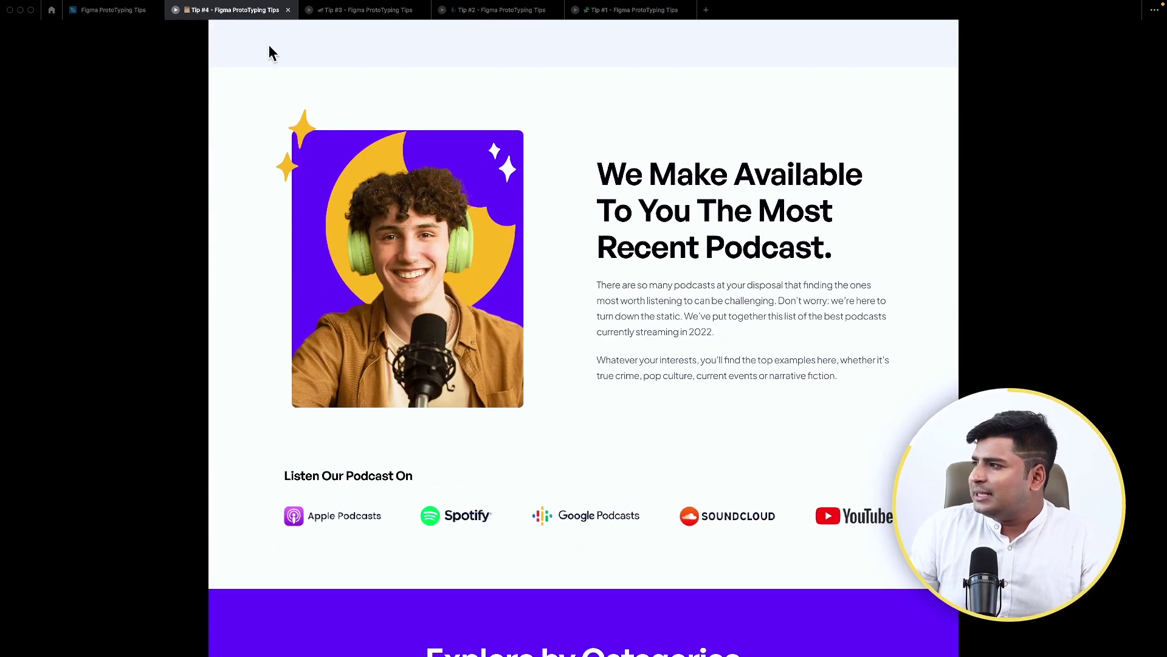